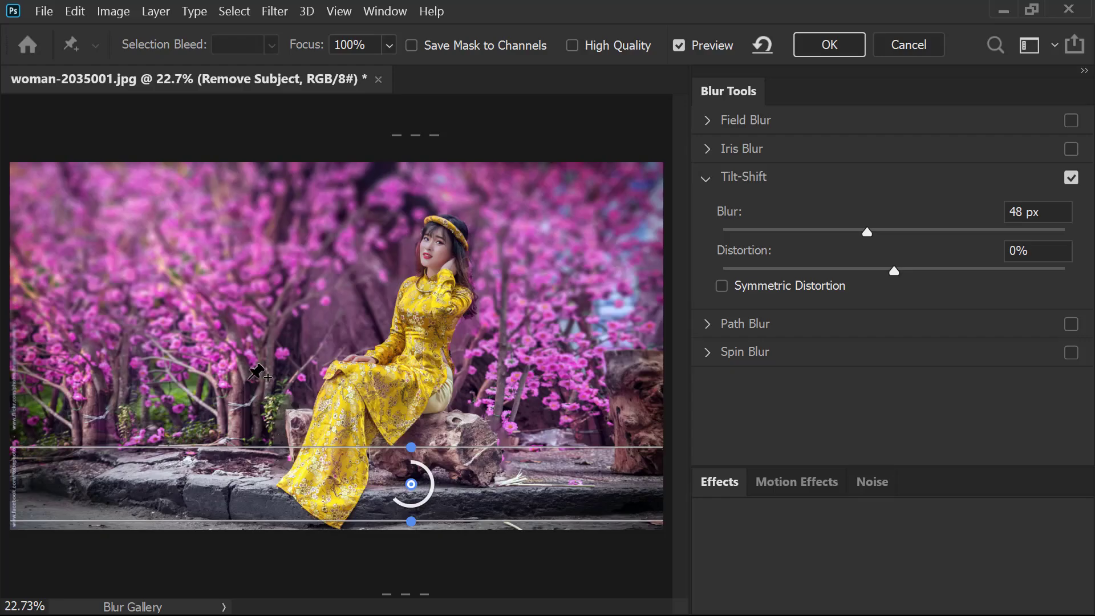
pyautogui.moveTo(405, 127); pyautogui.dragTo(289, 453)
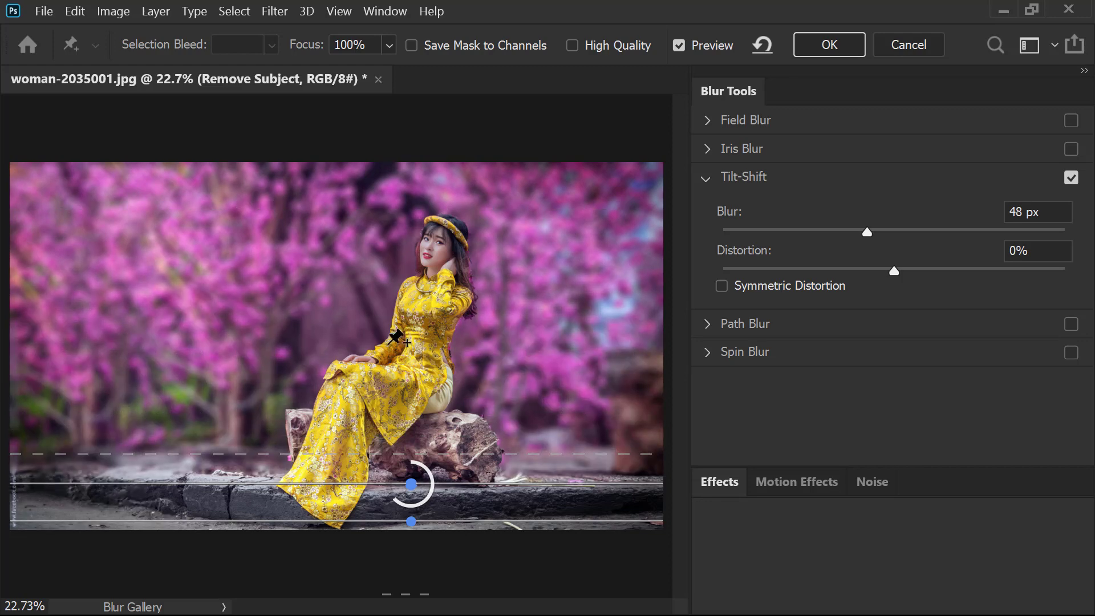
pyautogui.moveTo(867, 233); pyautogui.dragTo(904, 235)
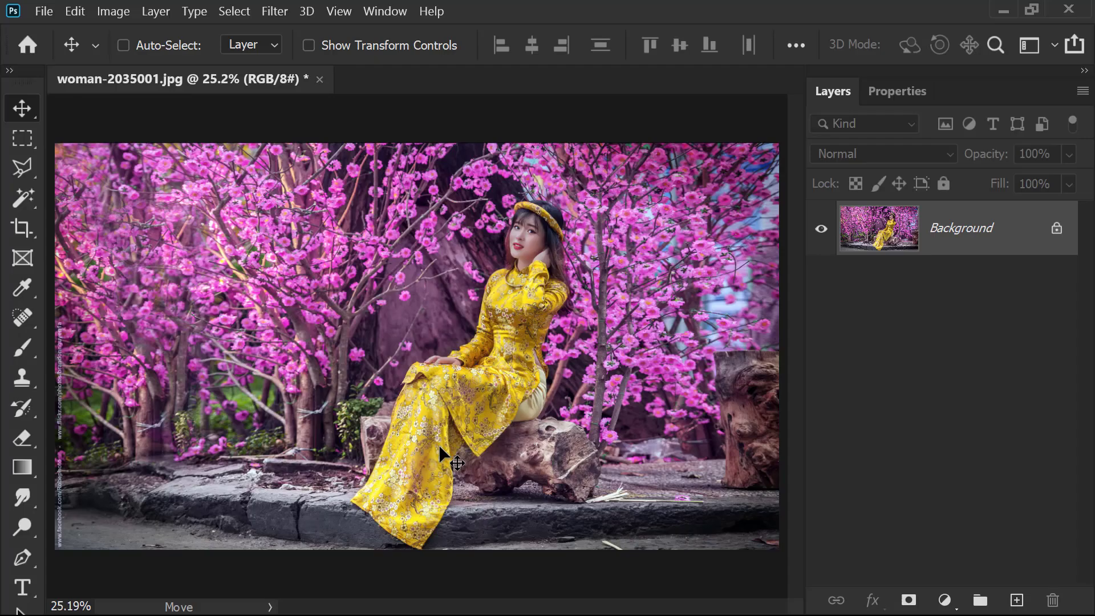
# - Select the seated woman with the Quick Selection tool's Select Subject and open the selection in Select and Mask
pyautogui.click(25, 200)
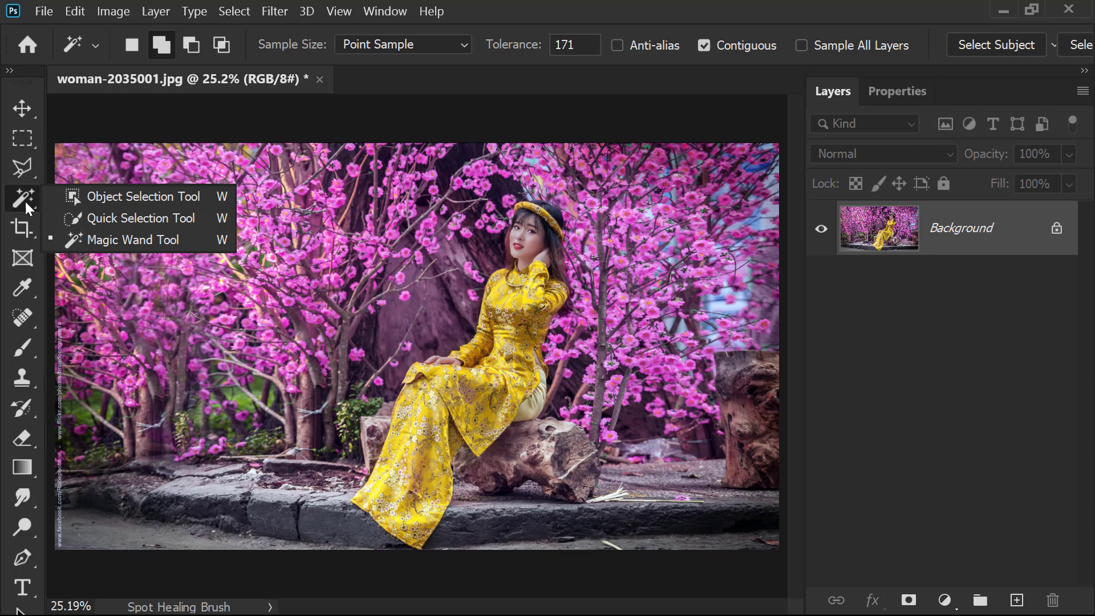
pyautogui.click(155, 220)
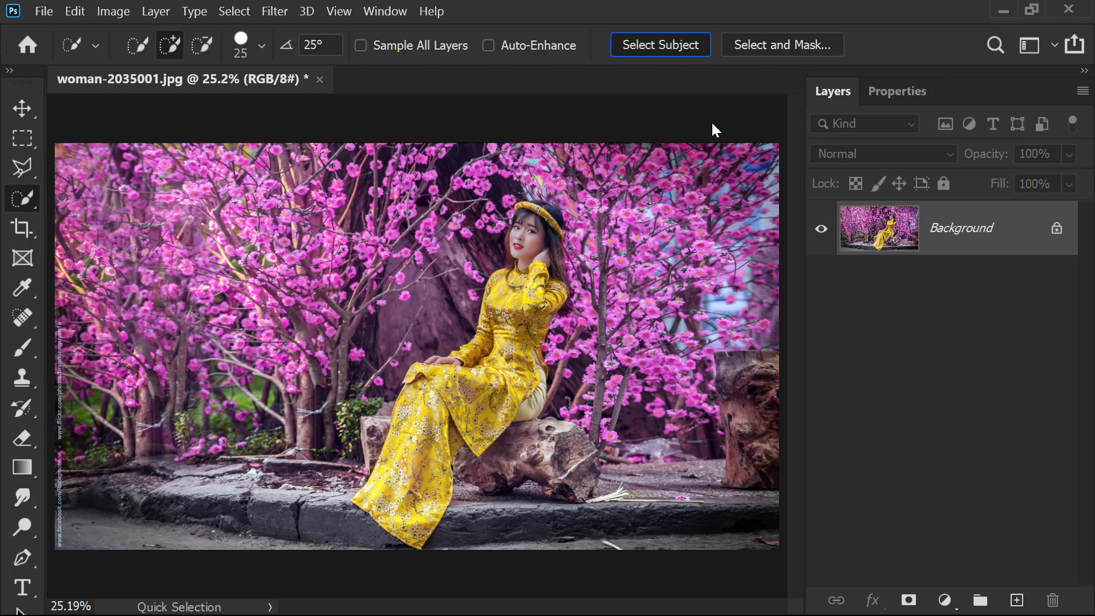
pyautogui.click(779, 47)
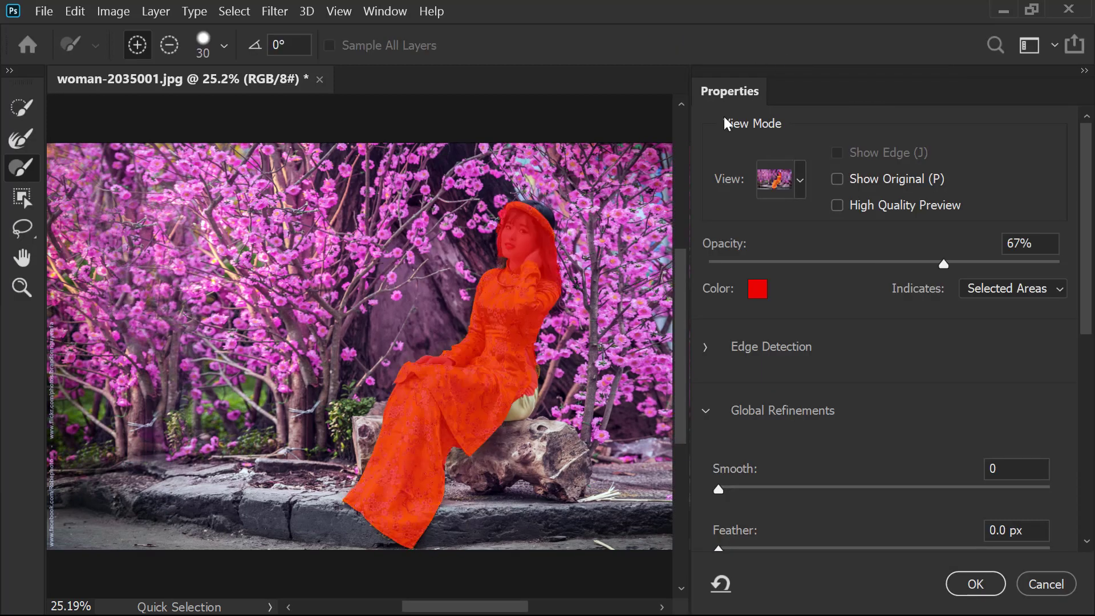
# - Keep the Overlay view, set the overlay opacity to 66% and change its colour to green 16eb00
pyautogui.click(800, 180)
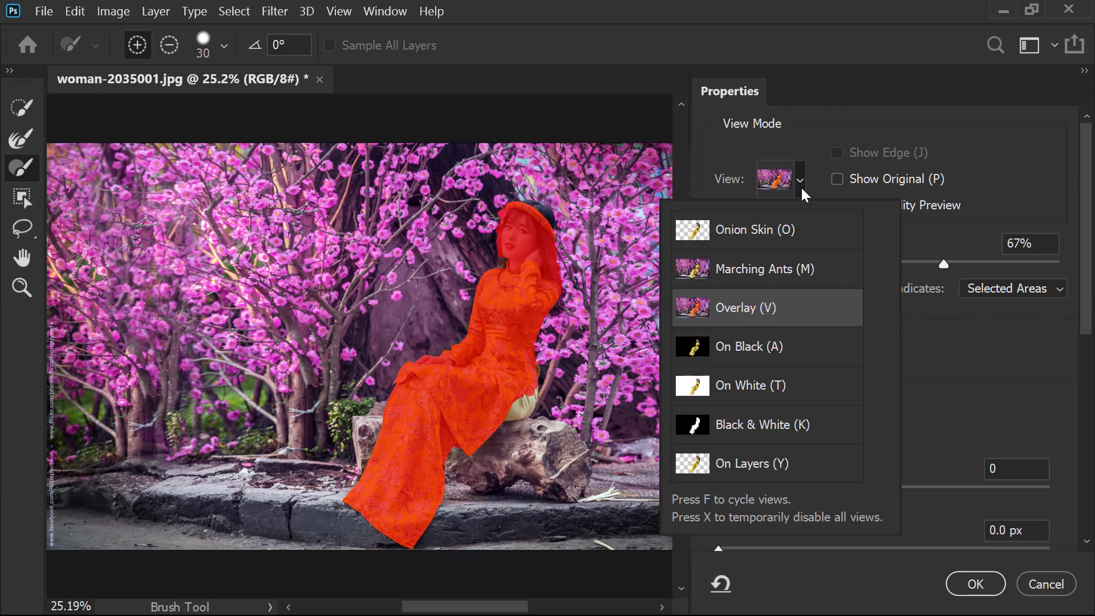
pyautogui.click(923, 244)
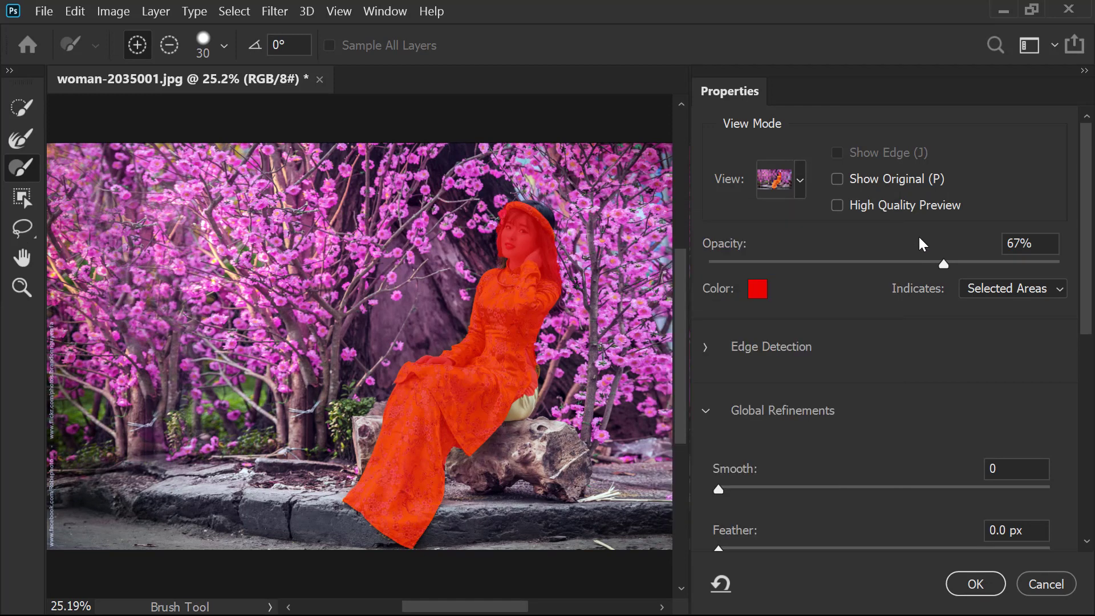
pyautogui.click(943, 265)
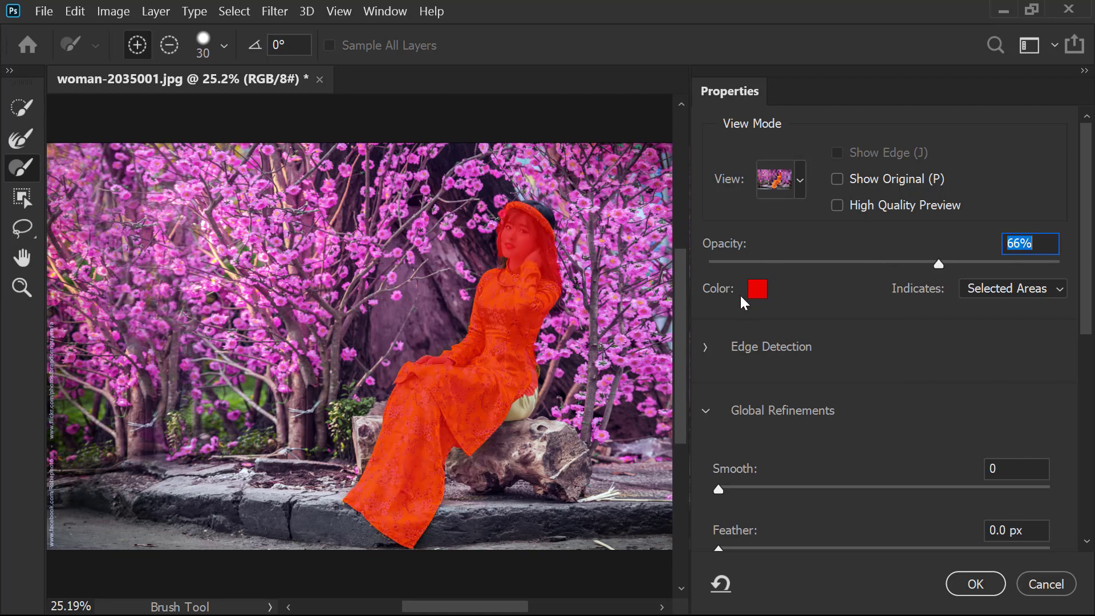
pyautogui.click(763, 291)
pyautogui.moveTo(824, 238); pyautogui.dragTo(811, 289)
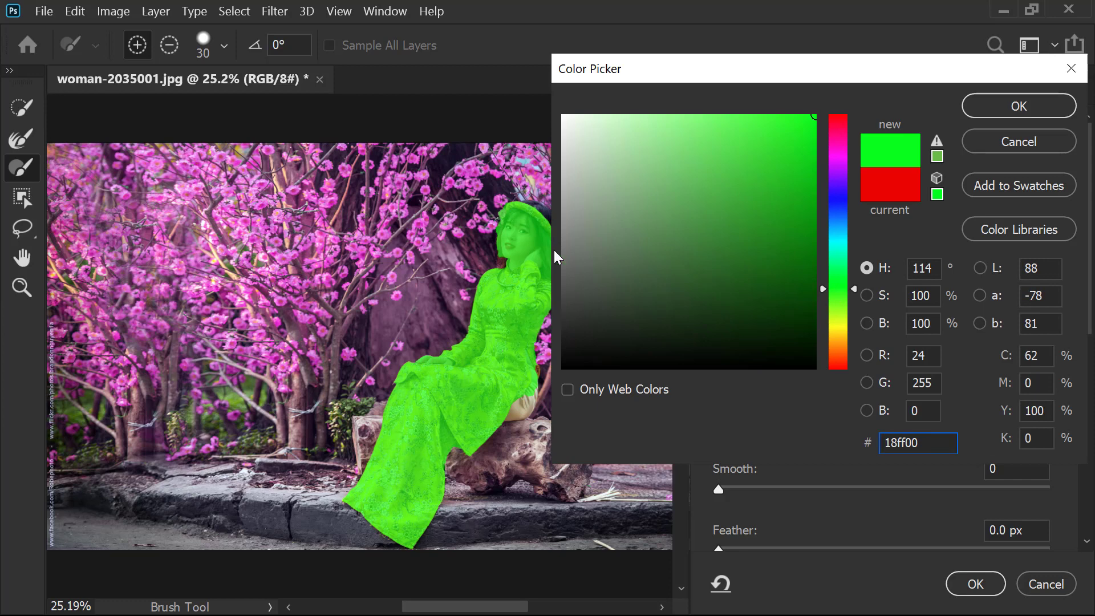
pyautogui.moveTo(769, 152); pyautogui.dragTo(816, 135)
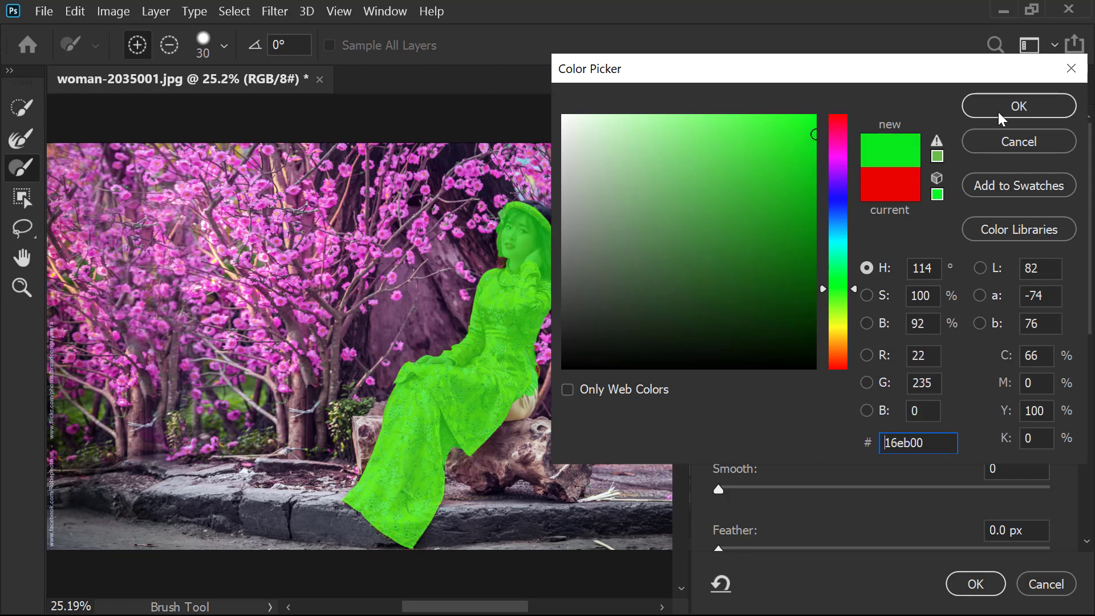
pyautogui.click(1008, 108)
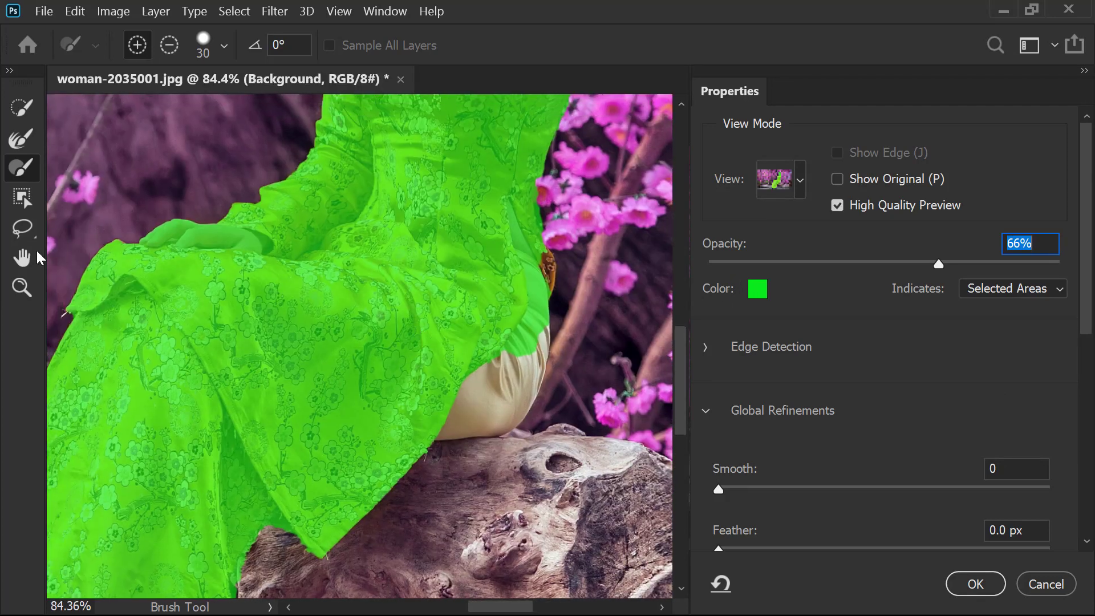
# - Add the missed cream trousers and hip edge of the woman to the selection with the Quick Selection tool at size 40
pyautogui.click(22, 107)
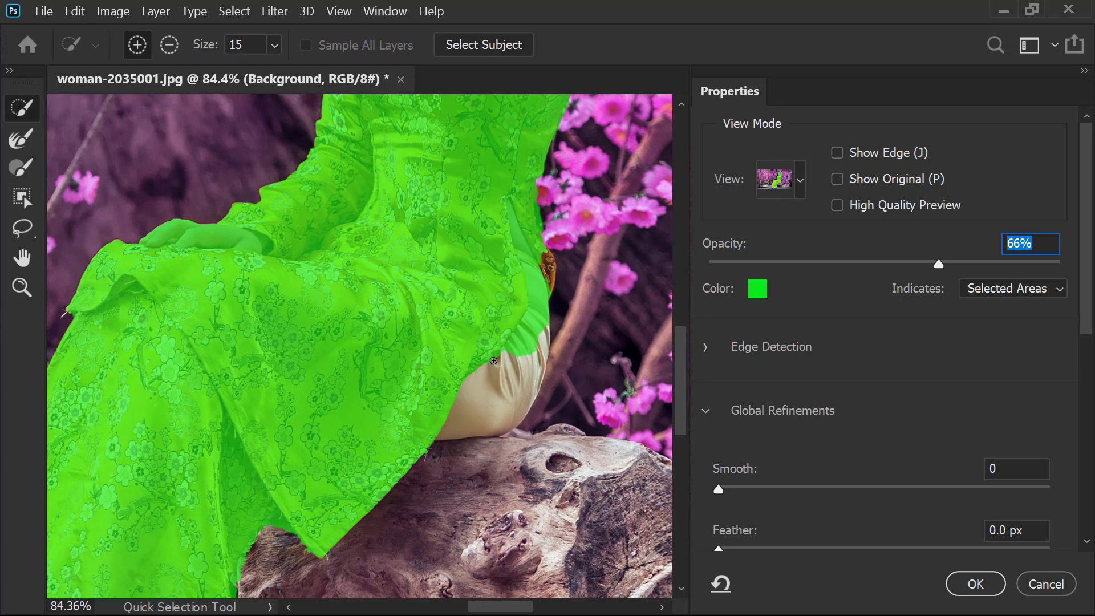
pyautogui.moveTo(431, 408); pyautogui.dragTo(424, 410)
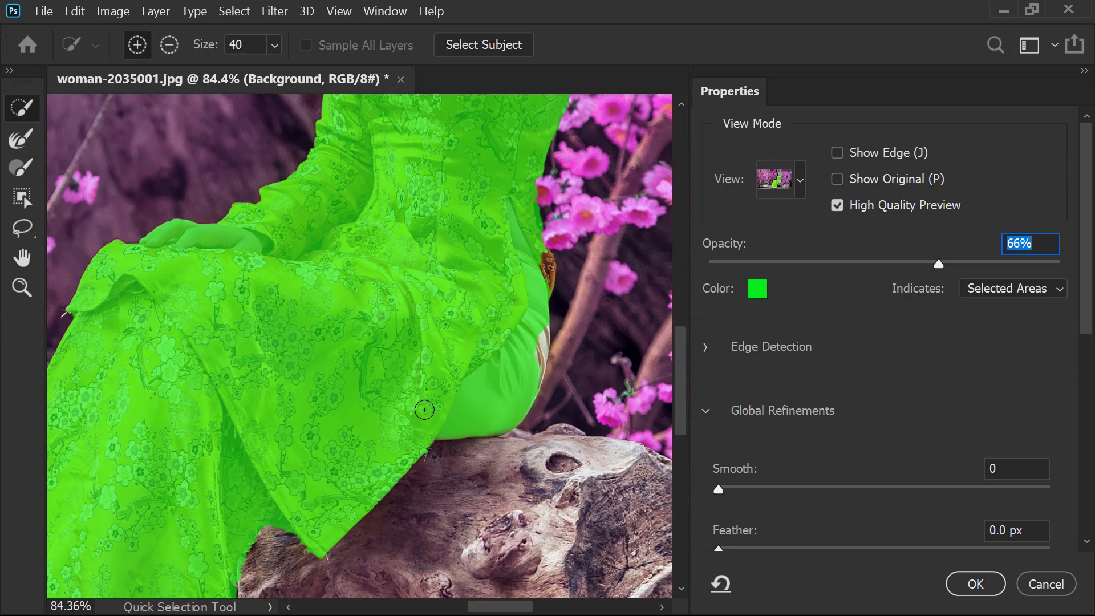
pyautogui.moveTo(544, 269); pyautogui.dragTo(531, 290)
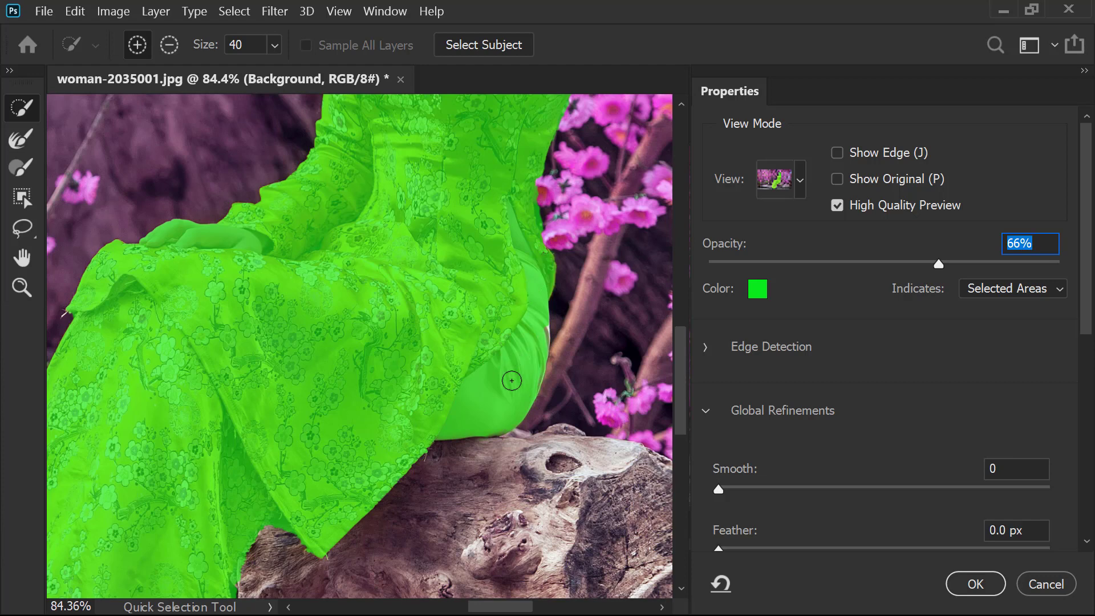
# - Add the wooden log under the woman and the stone ledge beneath it to the selection
pyautogui.moveTo(504, 534)
pyautogui.mouseDown()
pyautogui.moveTo(382, 350)
pyautogui.moveTo(270, 275)
pyautogui.mouseUp()
pyautogui.moveTo(209, 210); pyautogui.dragTo(296, 232)
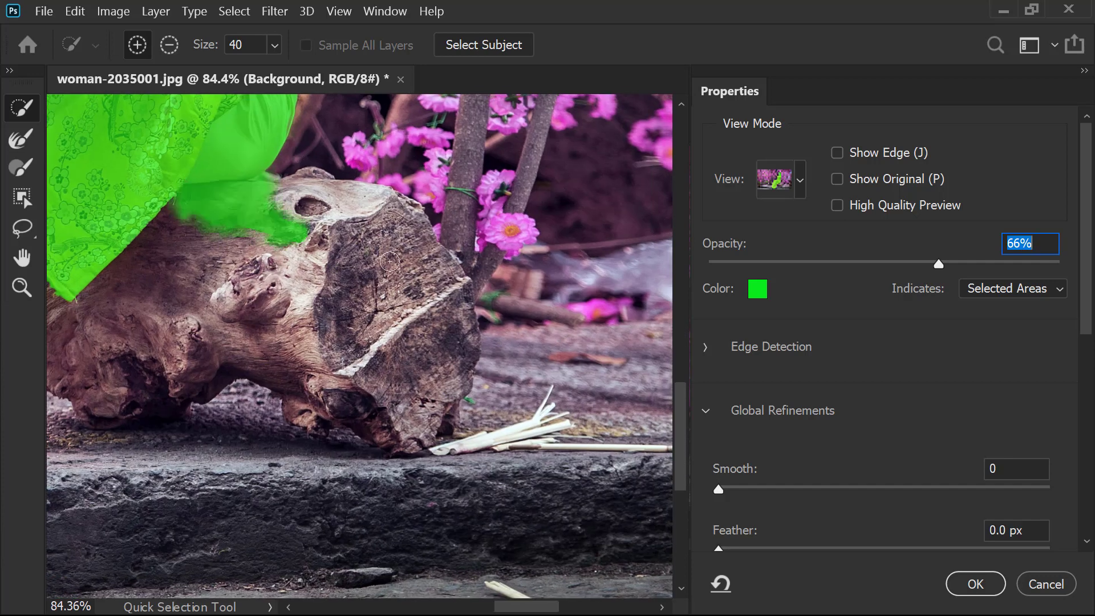
pyautogui.moveTo(390, 261)
pyautogui.mouseDown()
pyautogui.moveTo(426, 372)
pyautogui.moveTo(403, 423)
pyautogui.moveTo(280, 360)
pyautogui.moveTo(259, 291)
pyautogui.mouseUp()
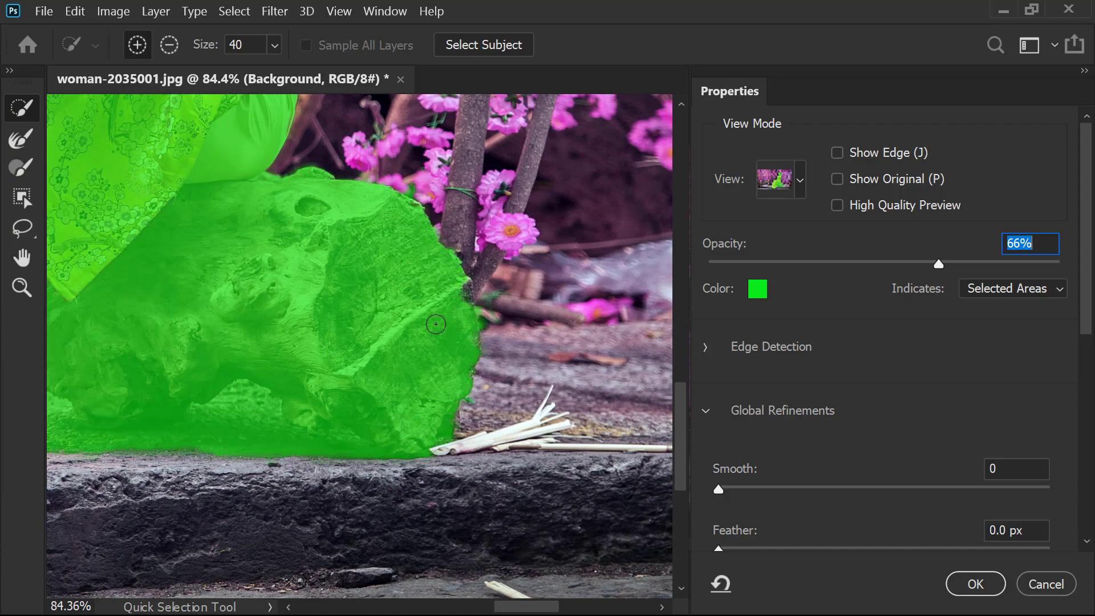
pyautogui.moveTo(442, 313)
pyautogui.mouseDown()
pyautogui.moveTo(285, 591)
pyautogui.moveTo(569, 360)
pyautogui.mouseUp()
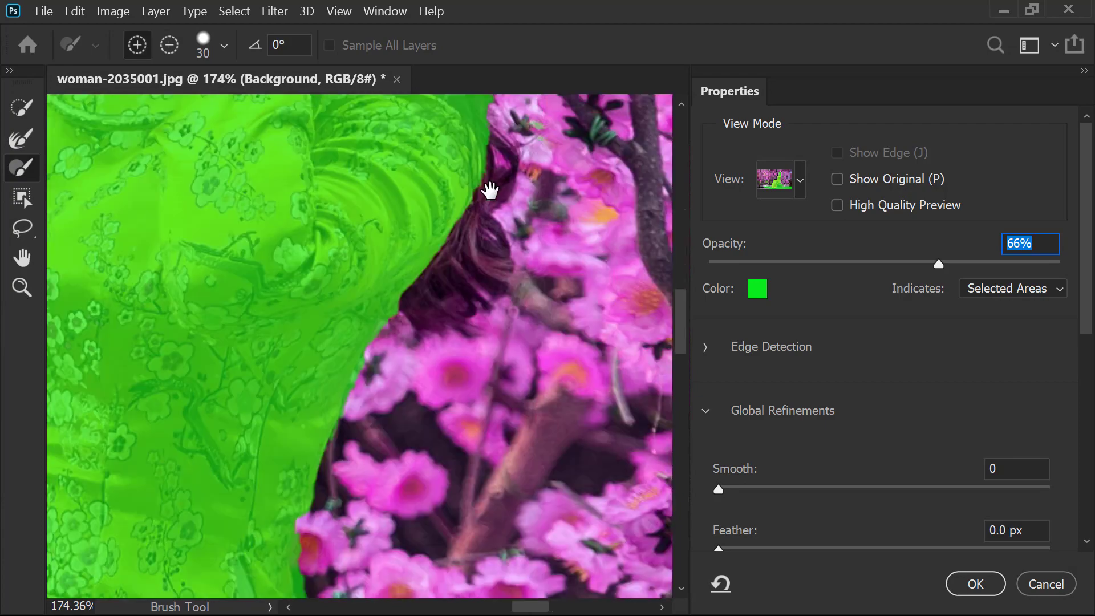
# - Output the refined selection to a new layer with a layer mask
pyautogui.click(801, 180)
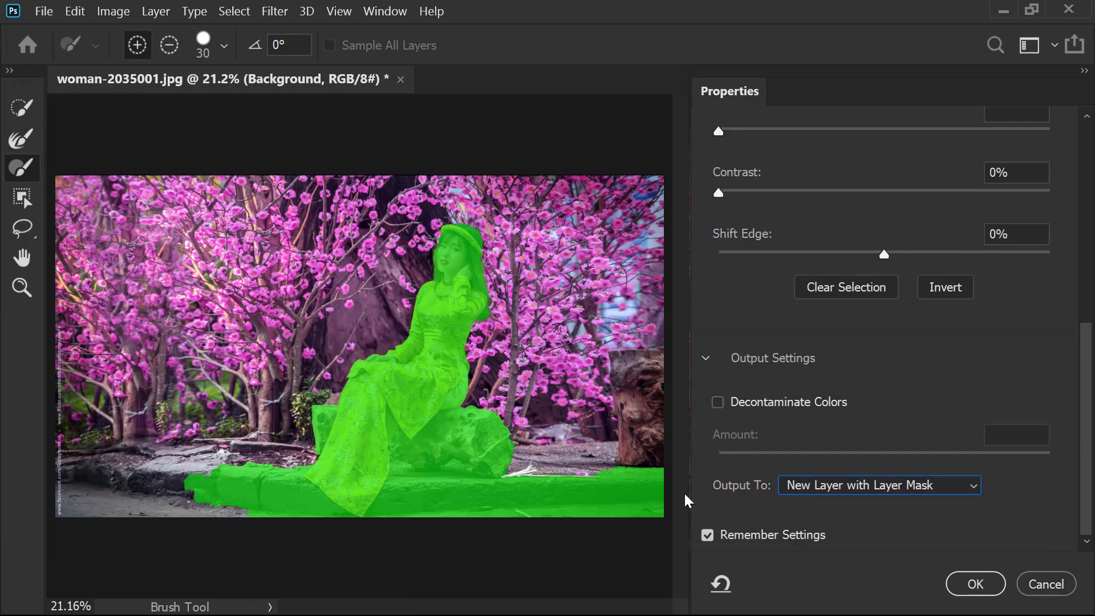
pyautogui.click(851, 486)
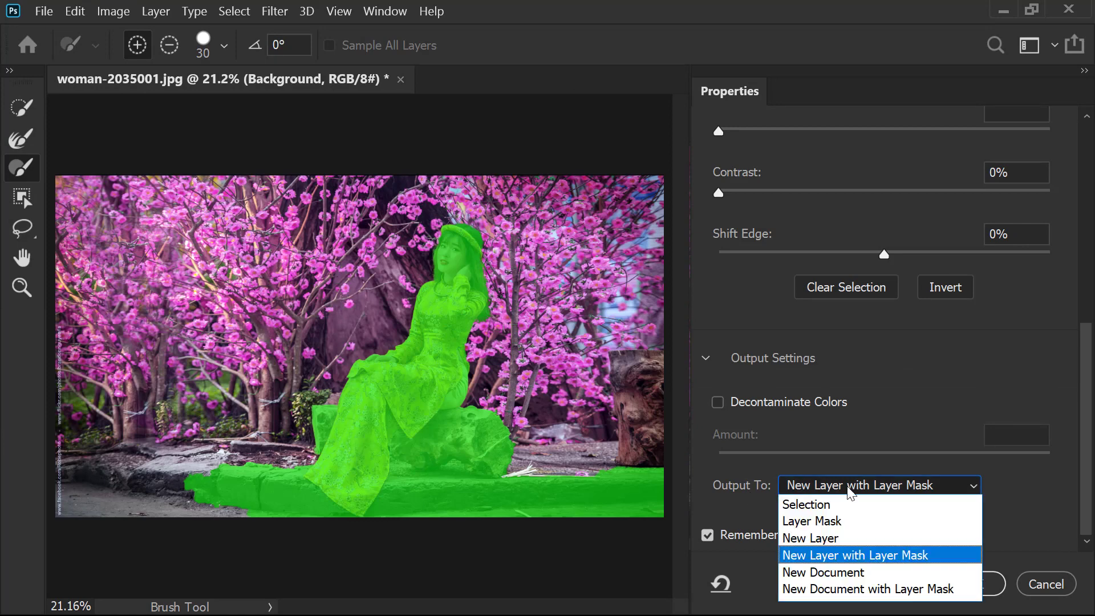
pyautogui.click(883, 556)
pyautogui.click(976, 584)
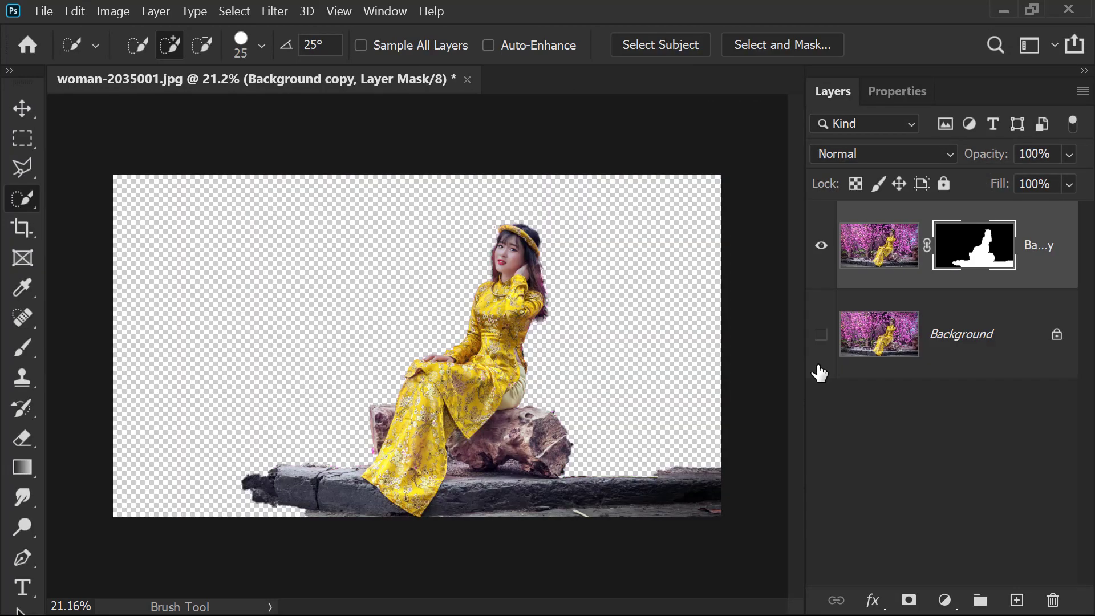
# - Make the Background layer visible and duplicate it below the masked subject layer
pyautogui.click(821, 335)
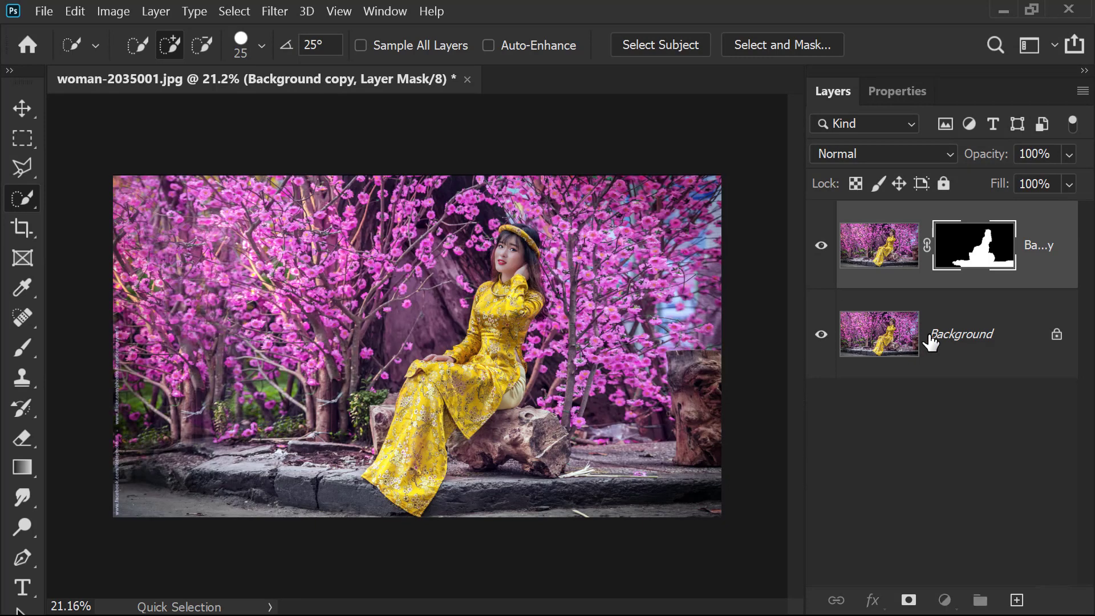
pyautogui.click(951, 349)
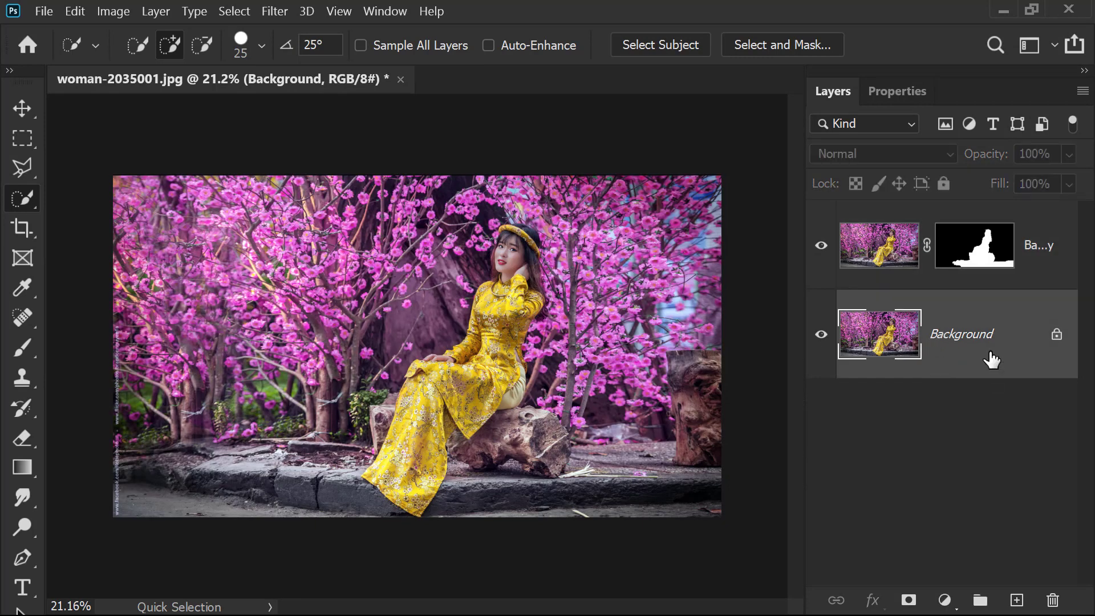
pyautogui.moveTo(992, 354); pyautogui.dragTo(1013, 602)
pyautogui.moveTo(975, 354); pyautogui.dragTo(1017, 600)
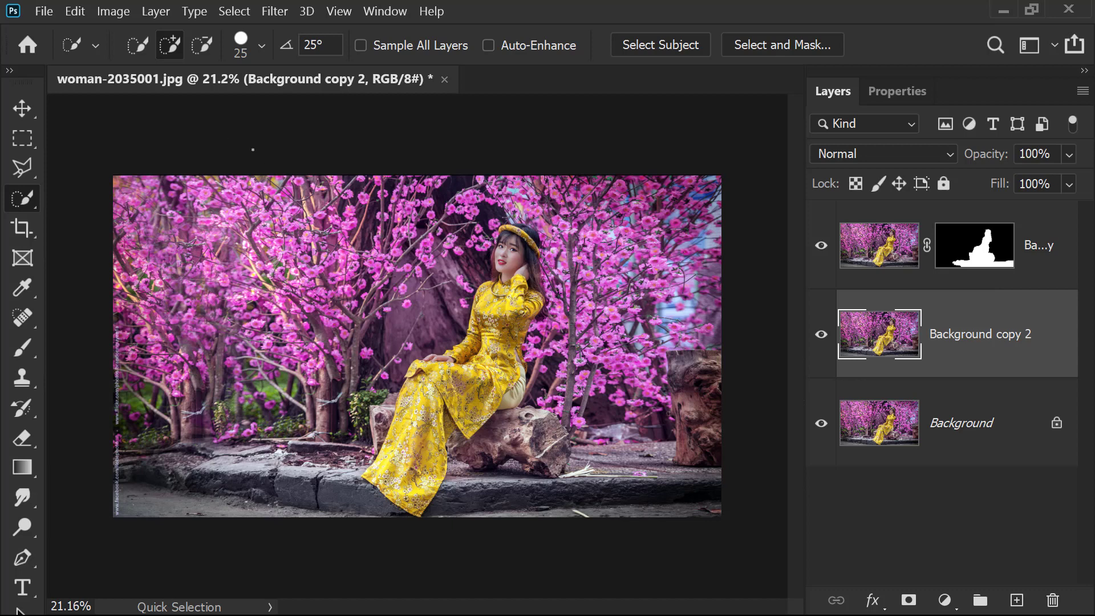
# - Try a Gaussian Blur with a radius of 115.8 pixels on the duplicated background layer
pyautogui.click(34, 108)
pyautogui.click(271, 11)
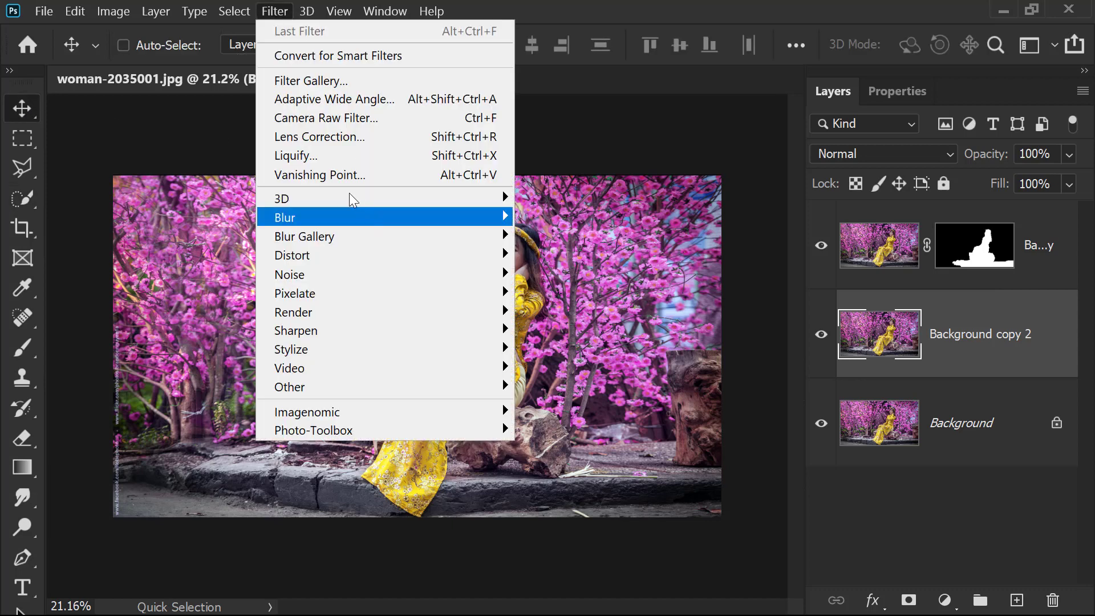
pyautogui.moveTo(385, 218)
pyautogui.click(592, 295)
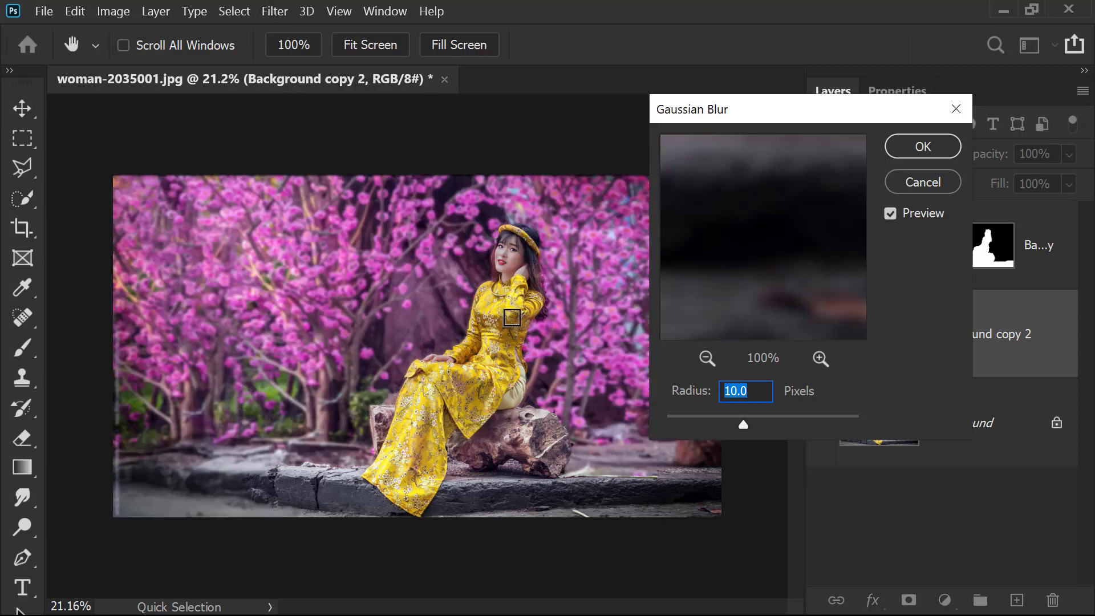
pyautogui.moveTo(743, 424); pyautogui.dragTo(796, 425)
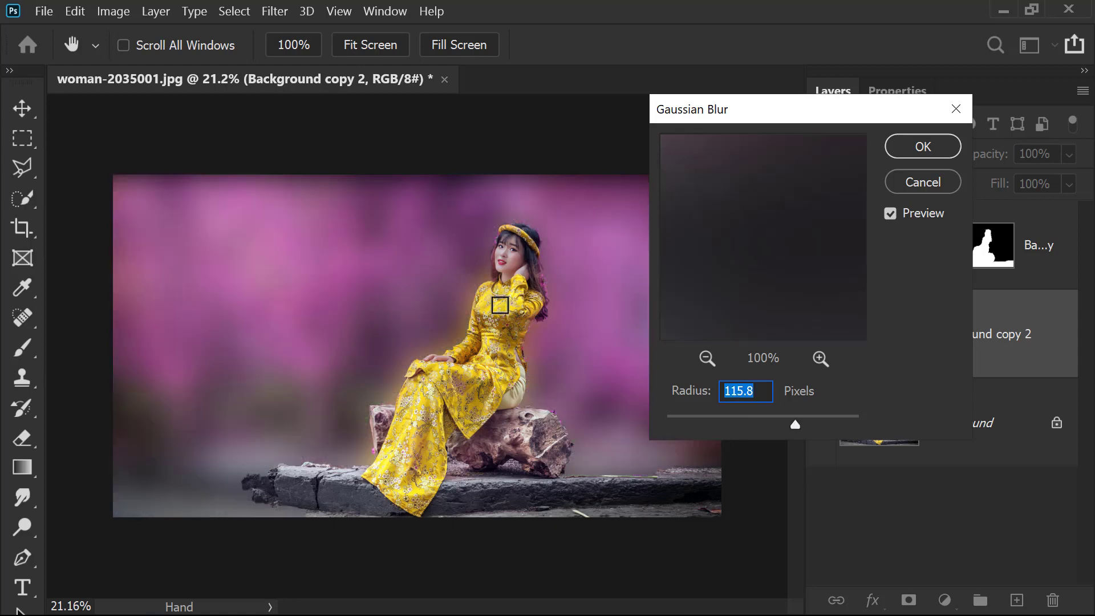
pyautogui.moveTo(368, 254); pyautogui.dragTo(641, 363)
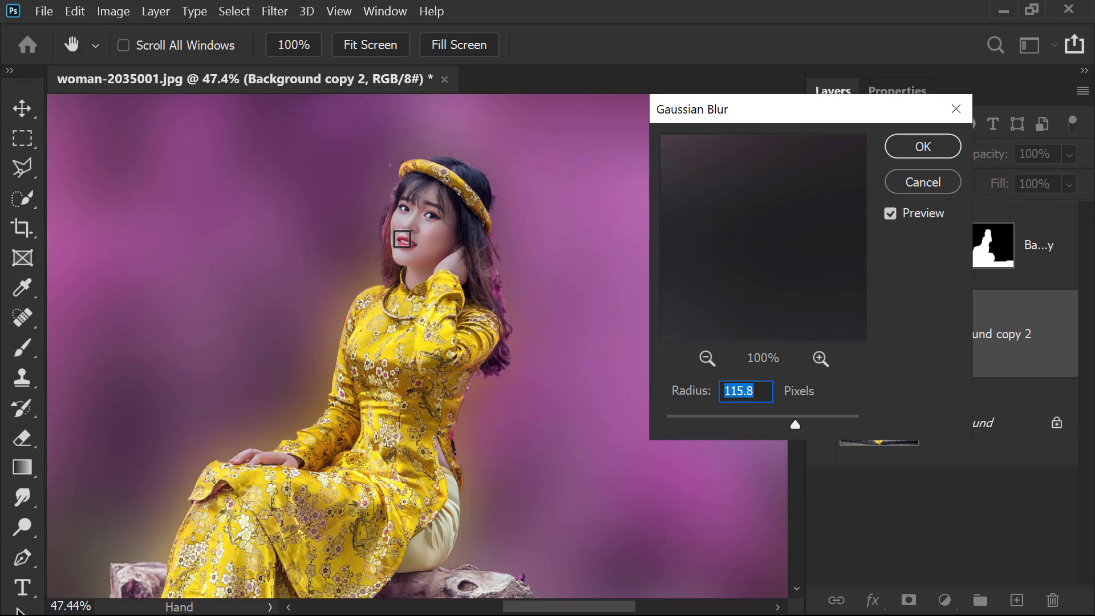
pyautogui.click(922, 188)
pyautogui.hotkey('ctrl', '0')
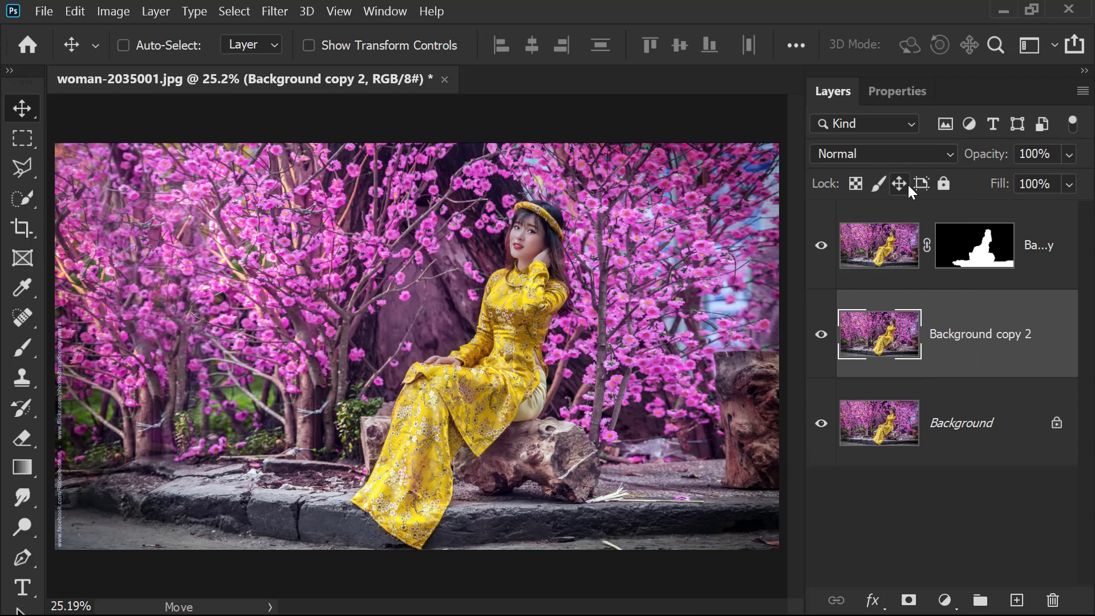
# - Rename the duplicated background layer as Remove Subject
pyautogui.doubleClick(967, 336)
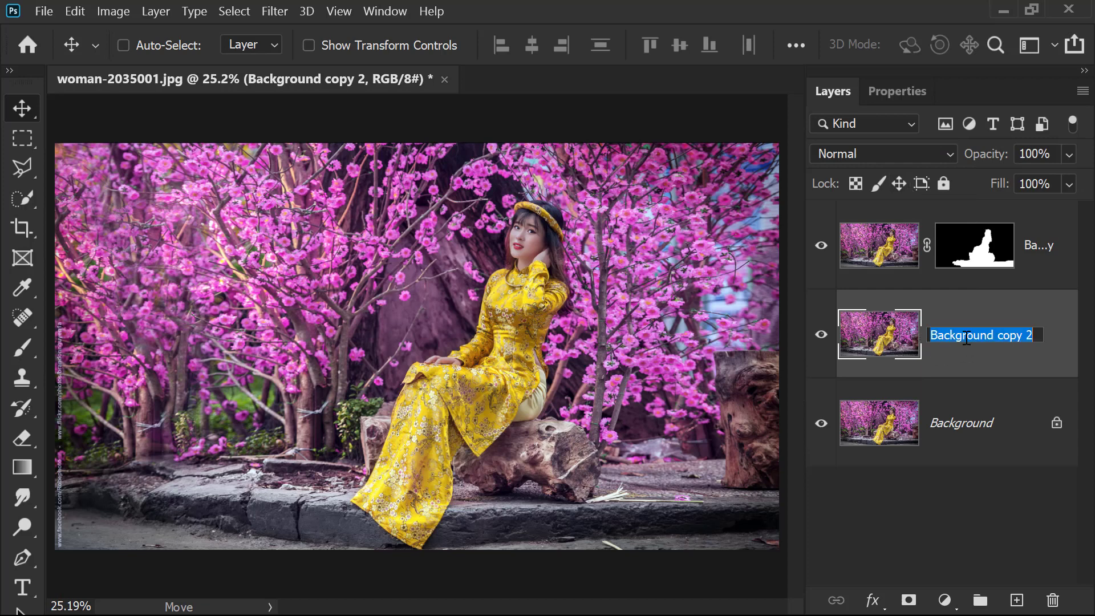
pyautogui.write('Remove')
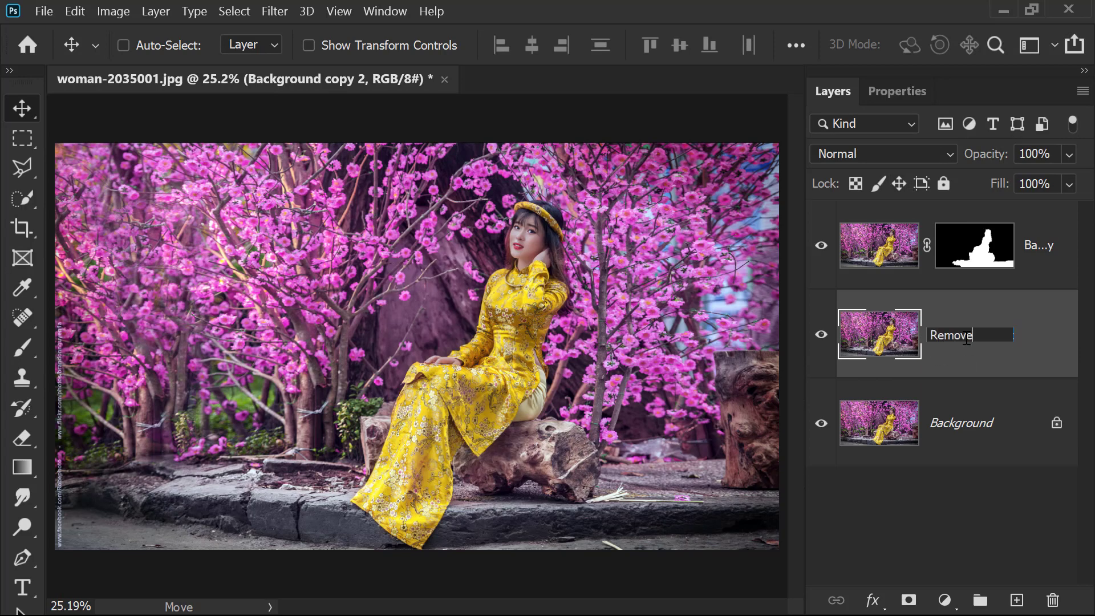
pyautogui.write(' Subject')
pyautogui.press('Return')
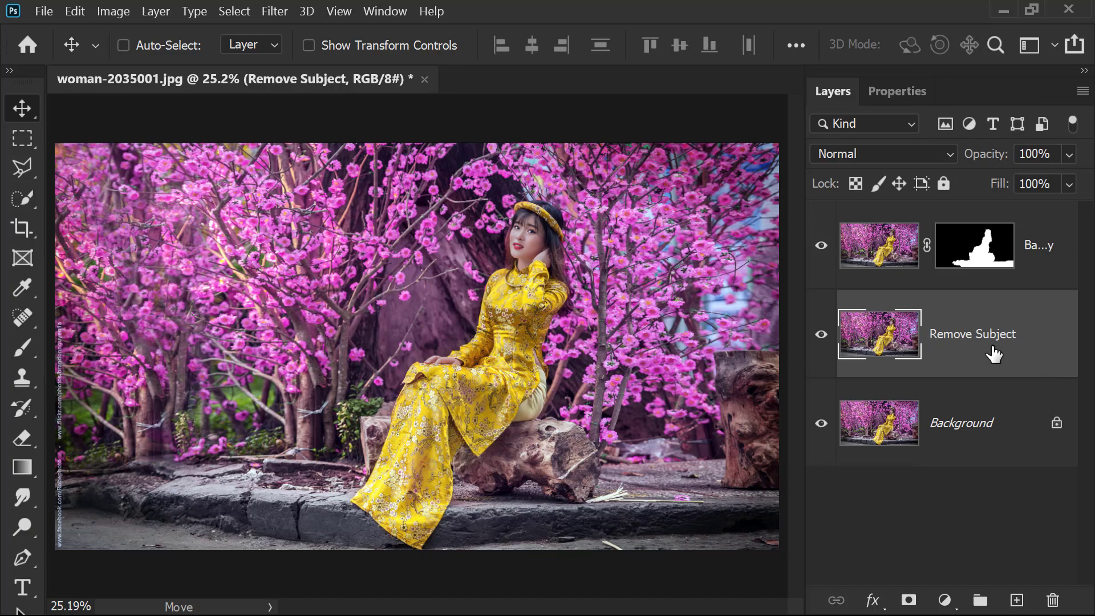
# - Convert the Remove Subject layer to a Smart Object
pyautogui.rightClick(974, 350)
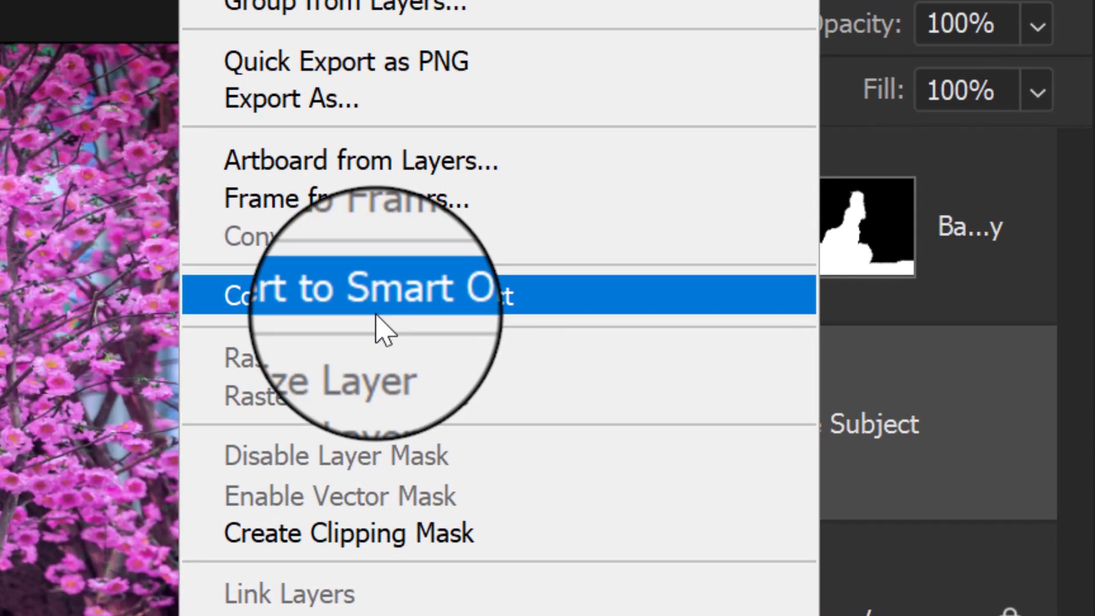
pyautogui.click(382, 331)
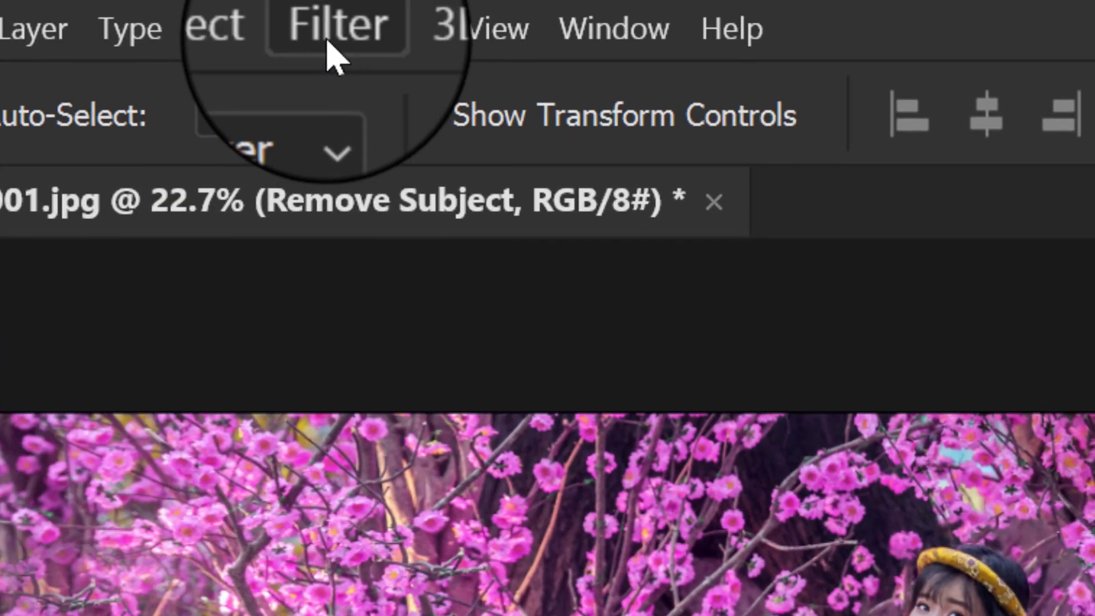
# - Start a Tilt-Shift blur on the Remove Subject layer and center it on the stone curb beside the woman's feet
pyautogui.click(332, 31)
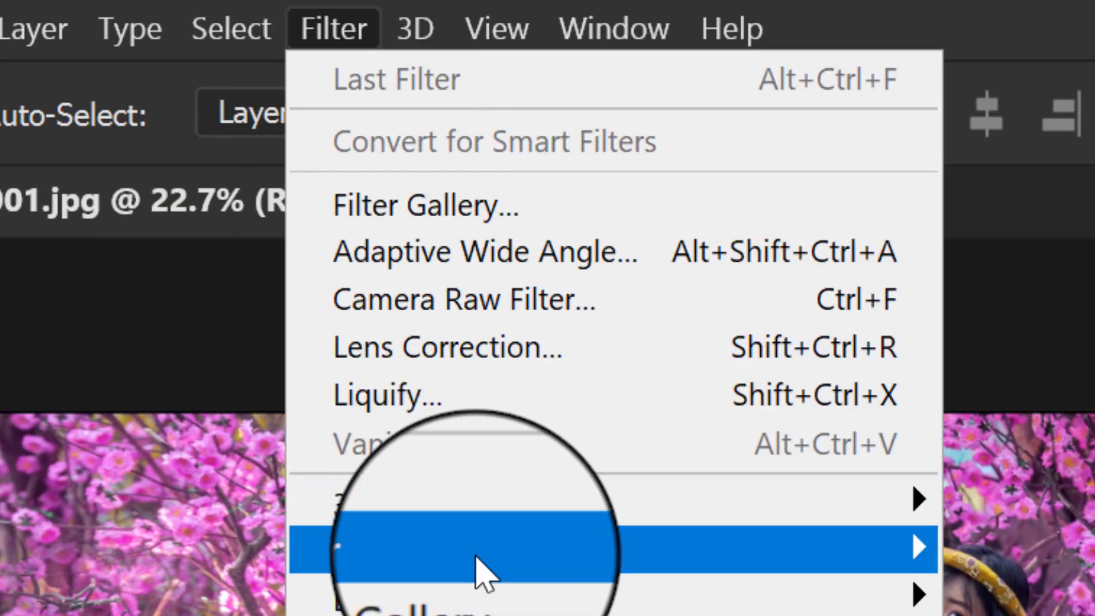
pyautogui.moveTo(503, 600)
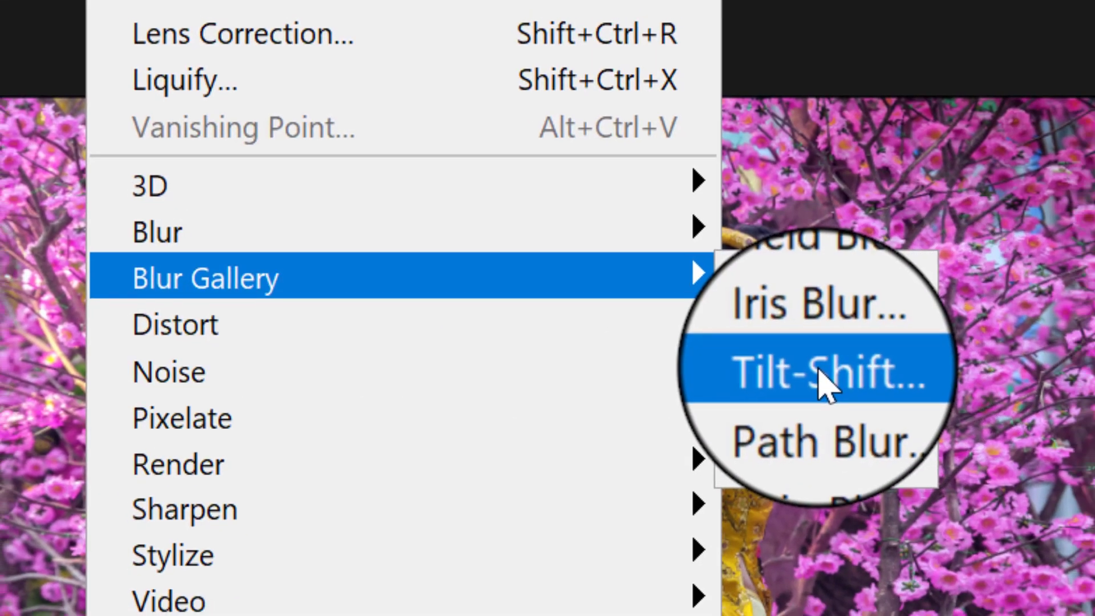
pyautogui.click(902, 384)
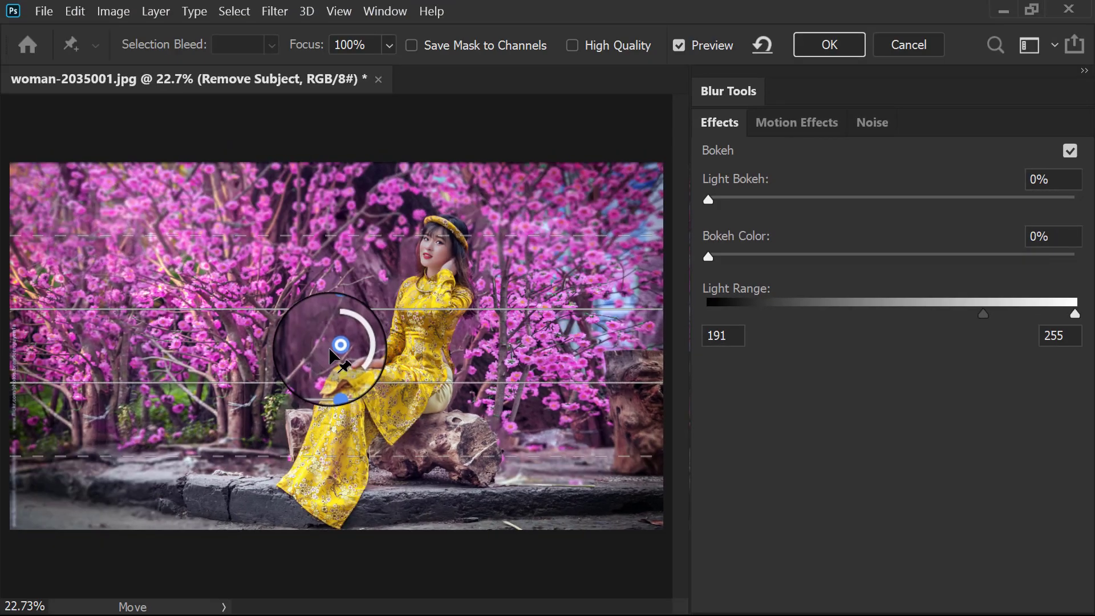
pyautogui.moveTo(335, 347); pyautogui.dragTo(396, 492)
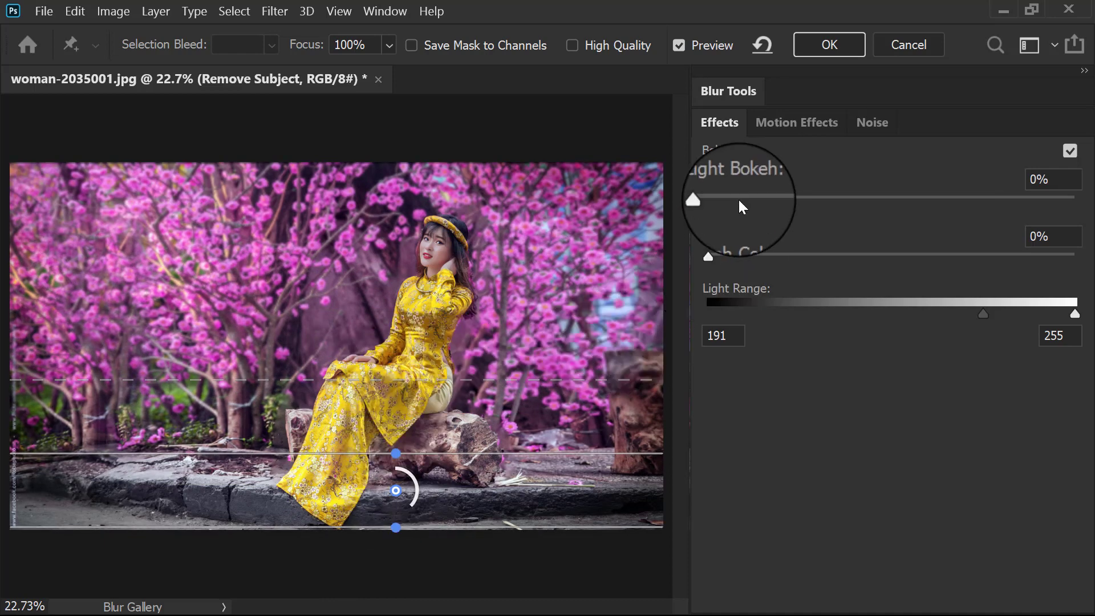
# - Try Tilt-Shift blur strengths of 48, 147 and 25 px with the upper transition line moved above the photo
pyautogui.click(750, 95)
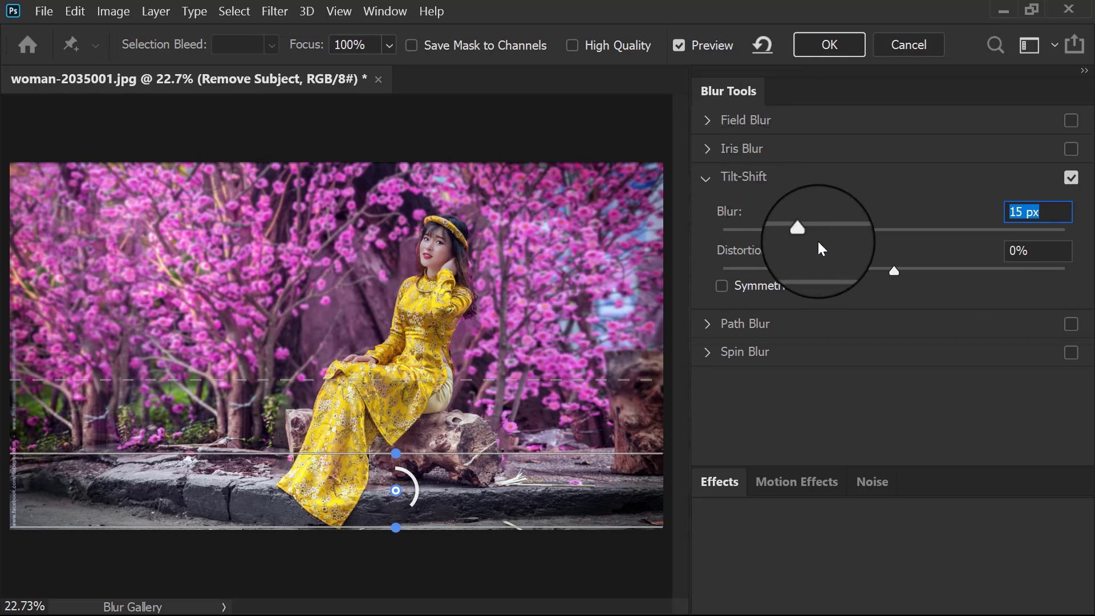
pyautogui.moveTo(797, 228); pyautogui.dragTo(867, 239)
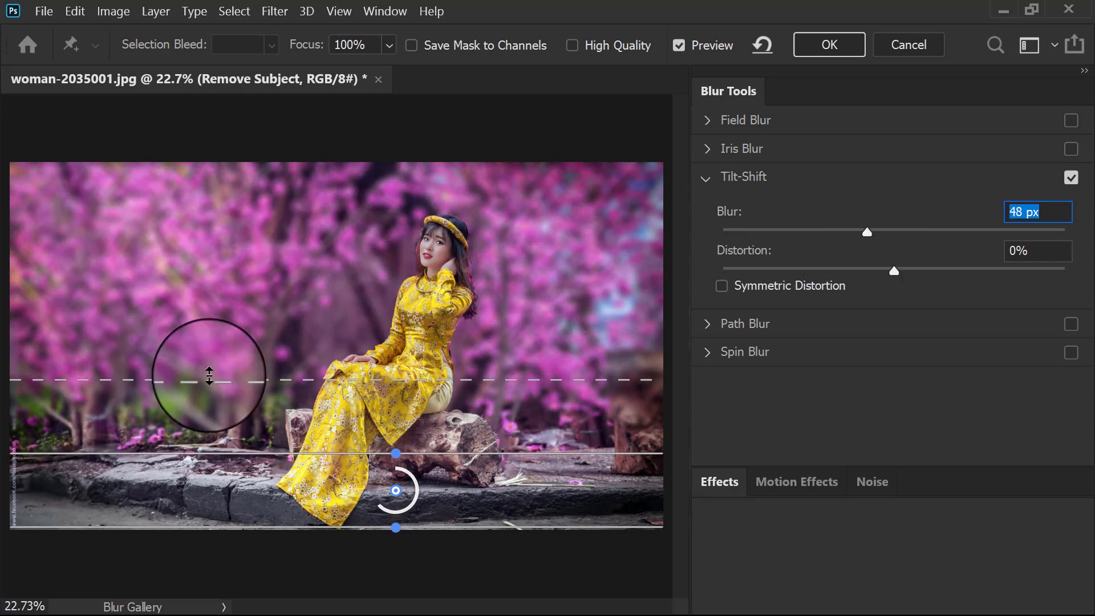
pyautogui.moveTo(210, 377); pyautogui.dragTo(247, 149)
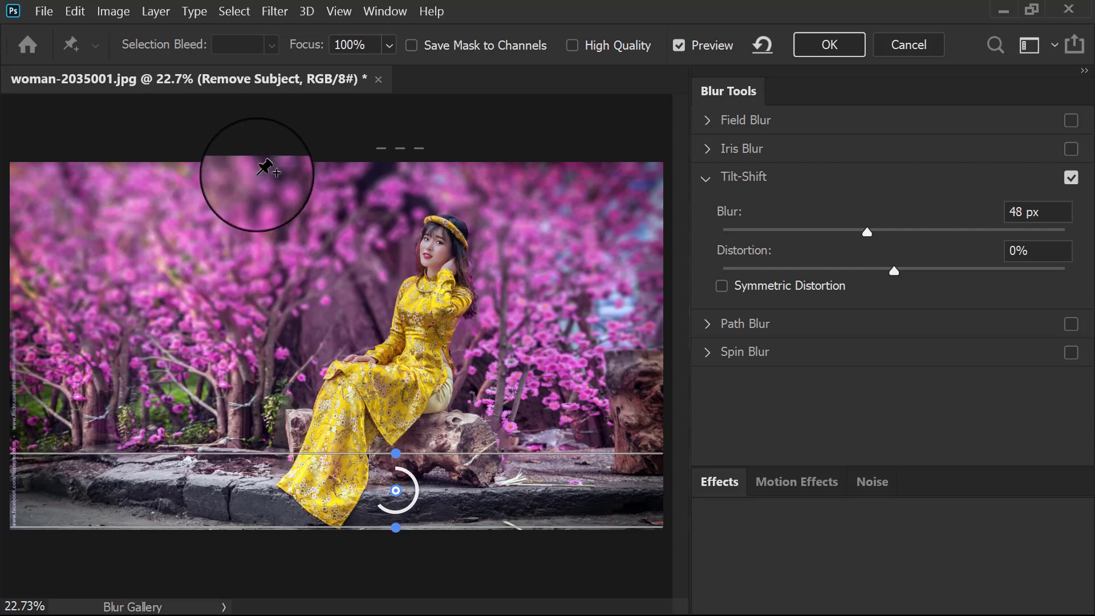
pyautogui.moveTo(873, 228); pyautogui.dragTo(930, 240)
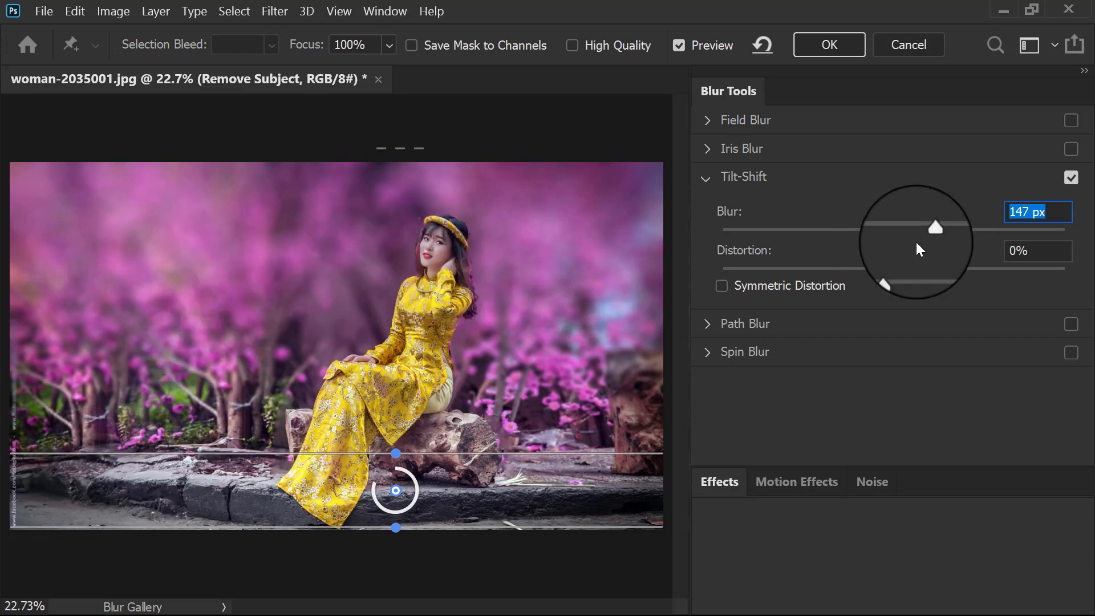
pyautogui.moveTo(919, 224); pyautogui.dragTo(833, 231)
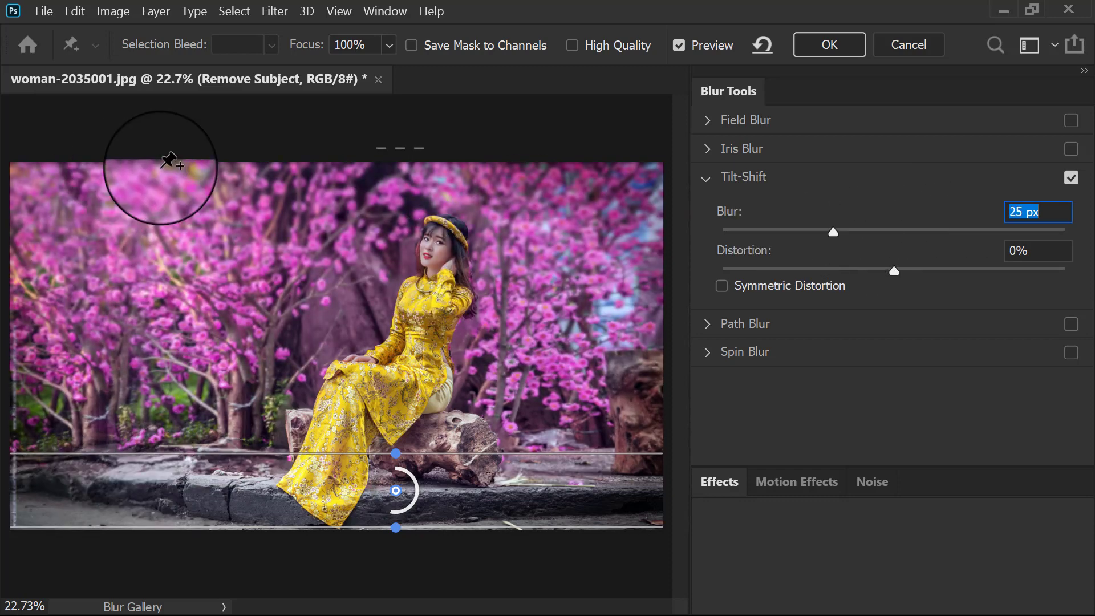
# - Lower the upper transition line to just above the curb and set the Tilt-Shift blur to 68 px
pyautogui.moveTo(403, 151); pyautogui.dragTo(362, 471)
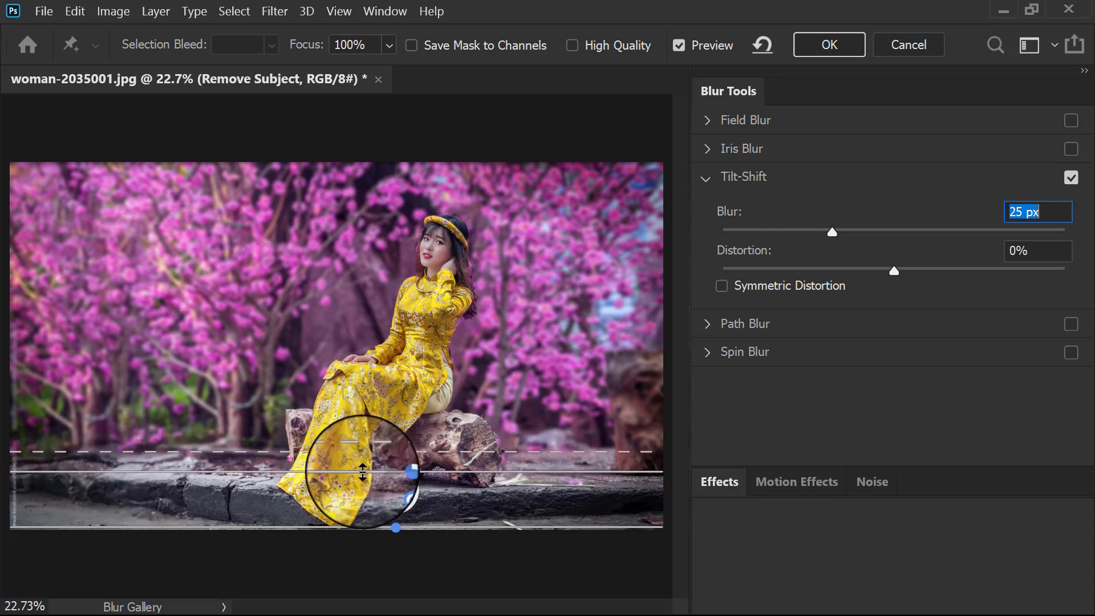
pyautogui.click(858, 233)
pyautogui.moveTo(859, 235); pyautogui.dragTo(881, 232)
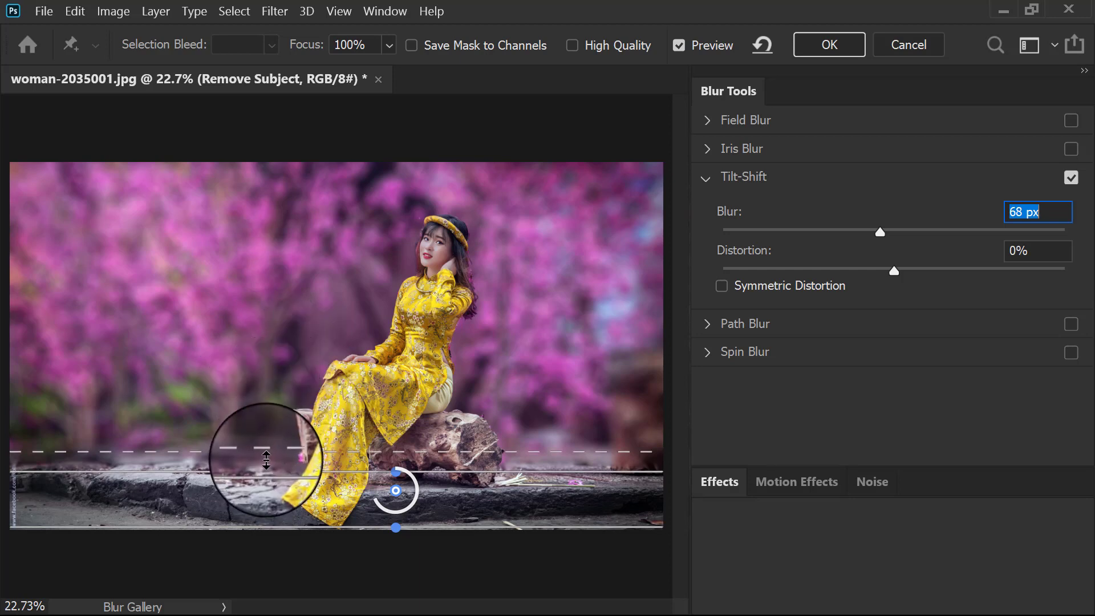
# - Try the upper transition line at the woman's waist and head height, and return it to just above the curb
pyautogui.moveTo(257, 452); pyautogui.dragTo(281, 336)
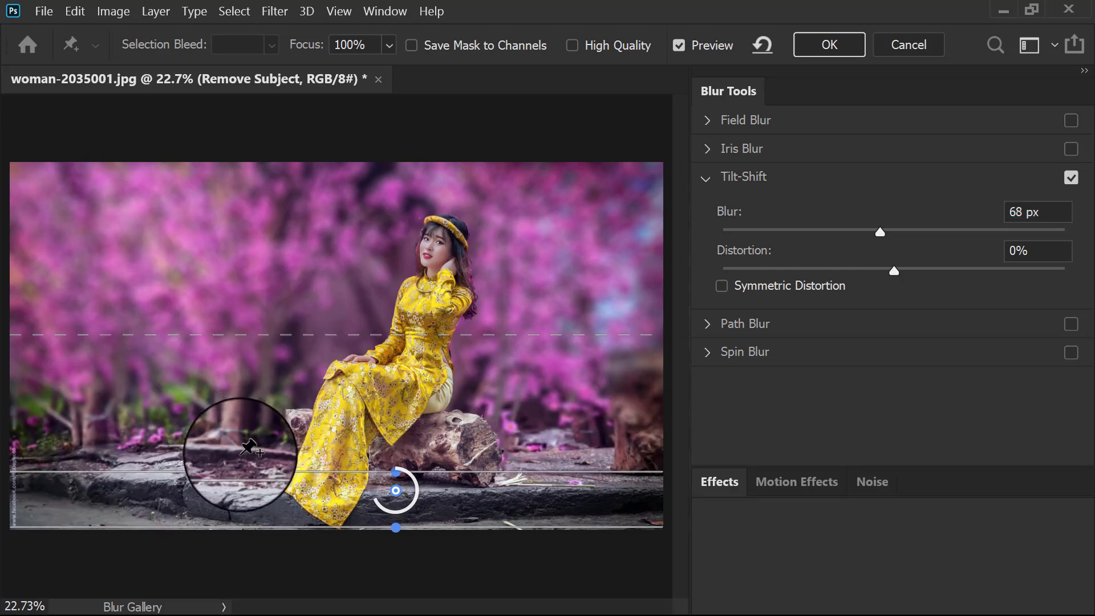
pyautogui.moveTo(247, 333); pyautogui.dragTo(268, 234)
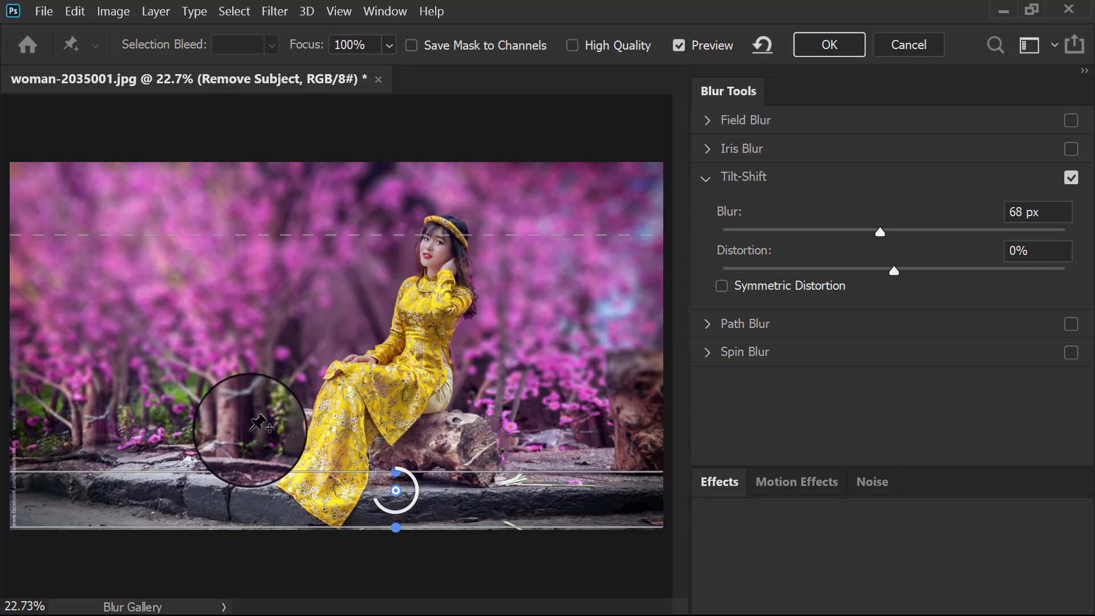
pyautogui.moveTo(271, 236); pyautogui.dragTo(288, 453)
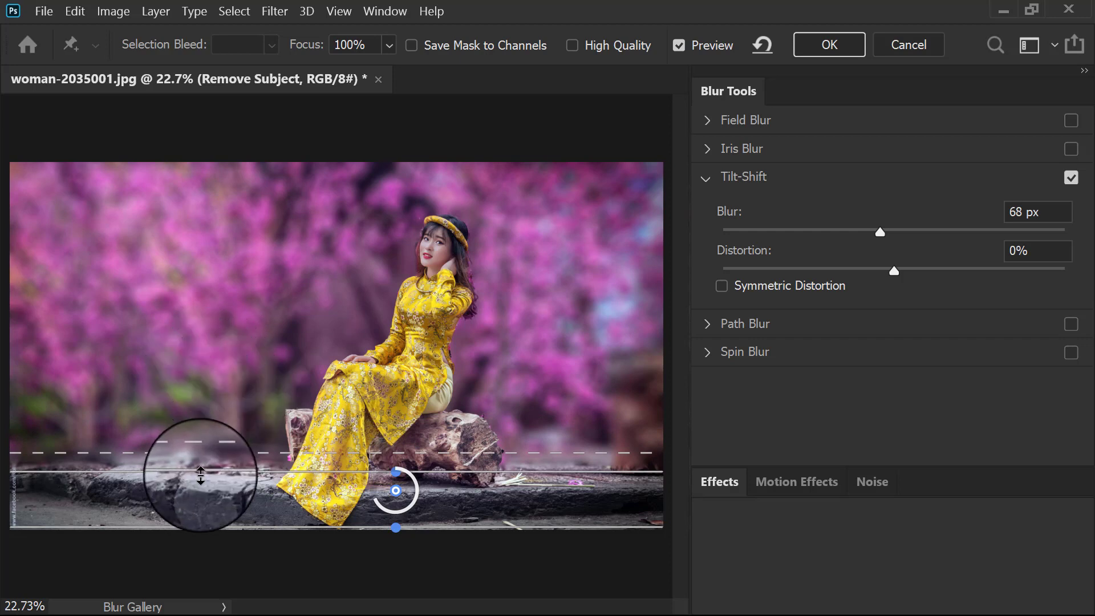
# - Lower the upper focus line to the blur's center with the transition line slightly higher, and set the blur to 107 px
pyautogui.moveTo(197, 476); pyautogui.dragTo(202, 498)
pyautogui.moveTo(207, 470); pyautogui.dragTo(207, 443)
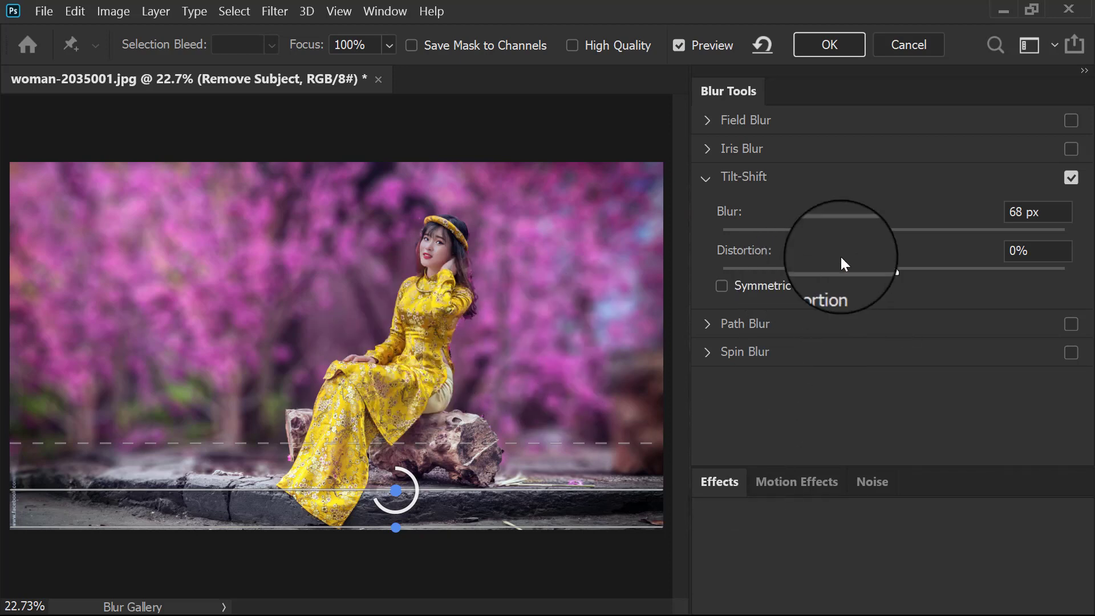
pyautogui.moveTo(878, 233); pyautogui.dragTo(905, 236)
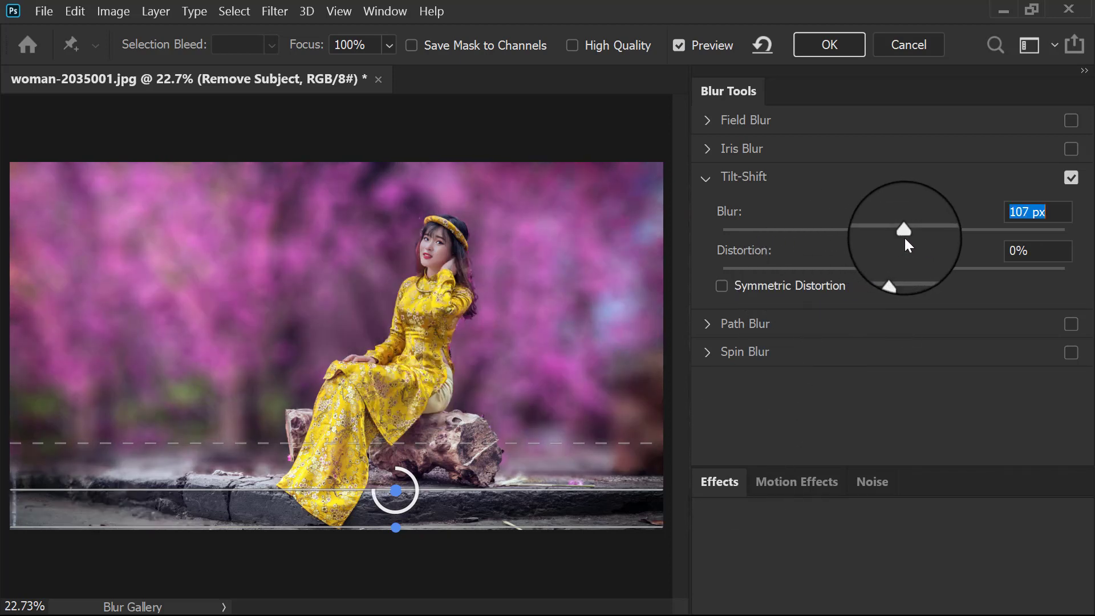
# - Try a Light Bokeh of 50% and test a lower upper limit for the bokeh light range
pyautogui.click(716, 483)
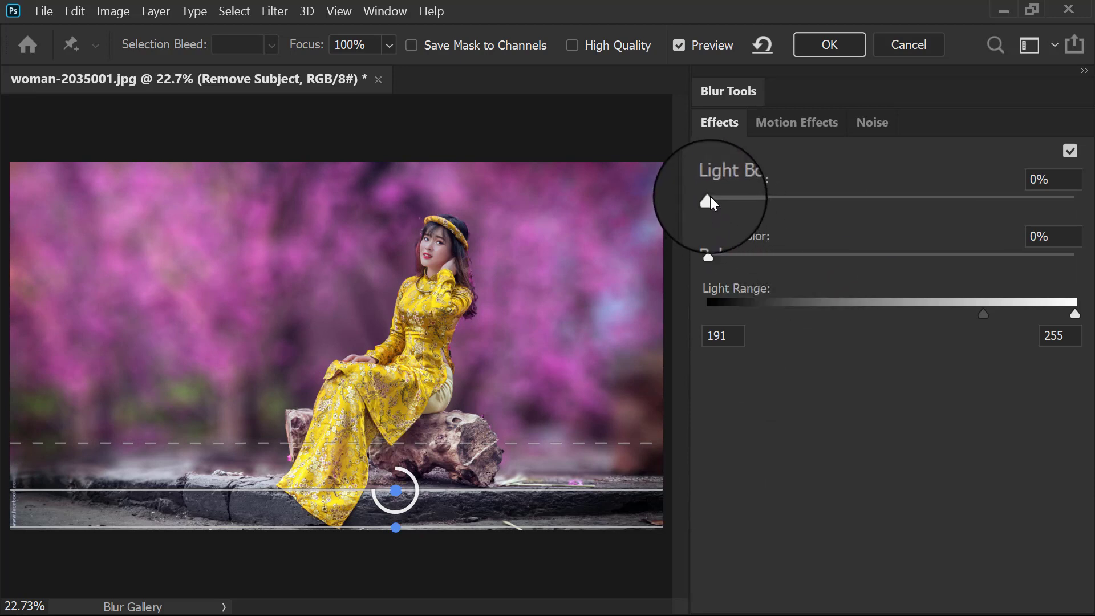
pyautogui.moveTo(710, 200); pyautogui.dragTo(893, 208)
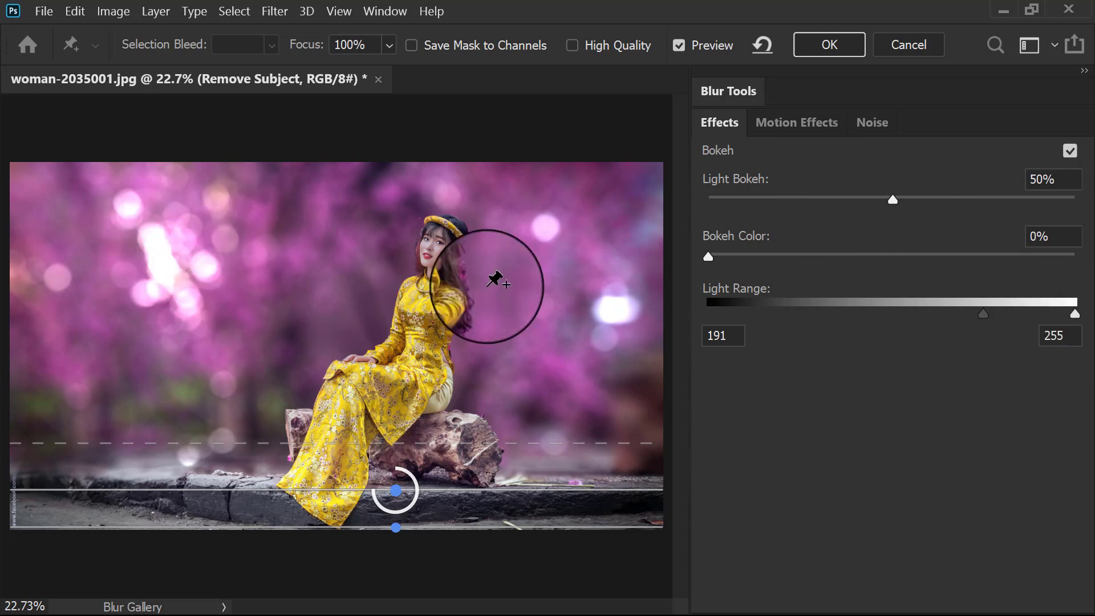
pyautogui.moveTo(1075, 314); pyautogui.dragTo(936, 305)
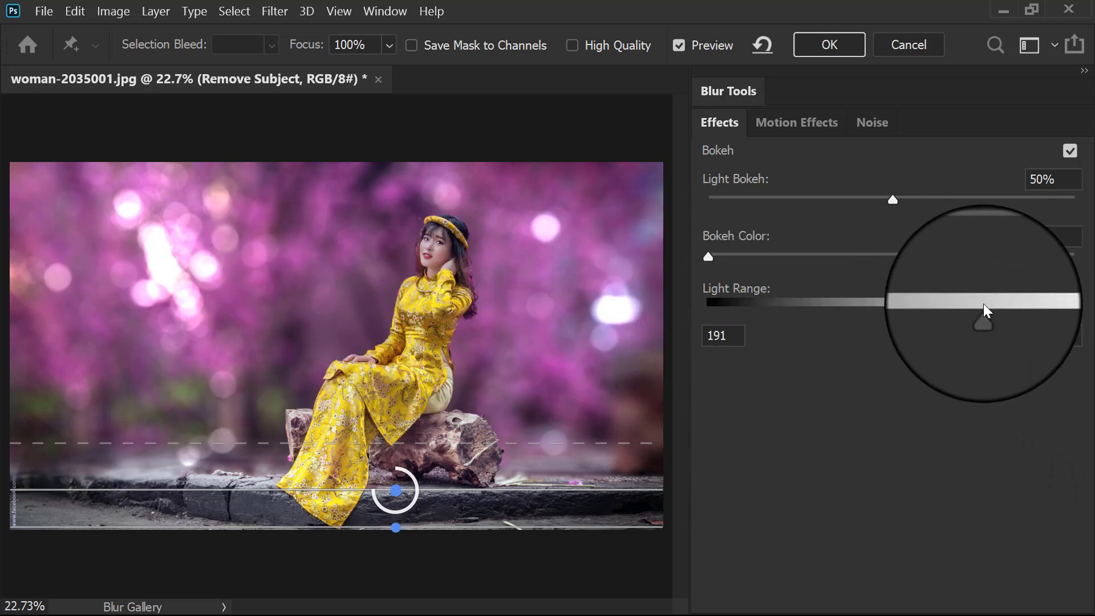
pyautogui.moveTo(1066, 313); pyautogui.dragTo(1076, 312)
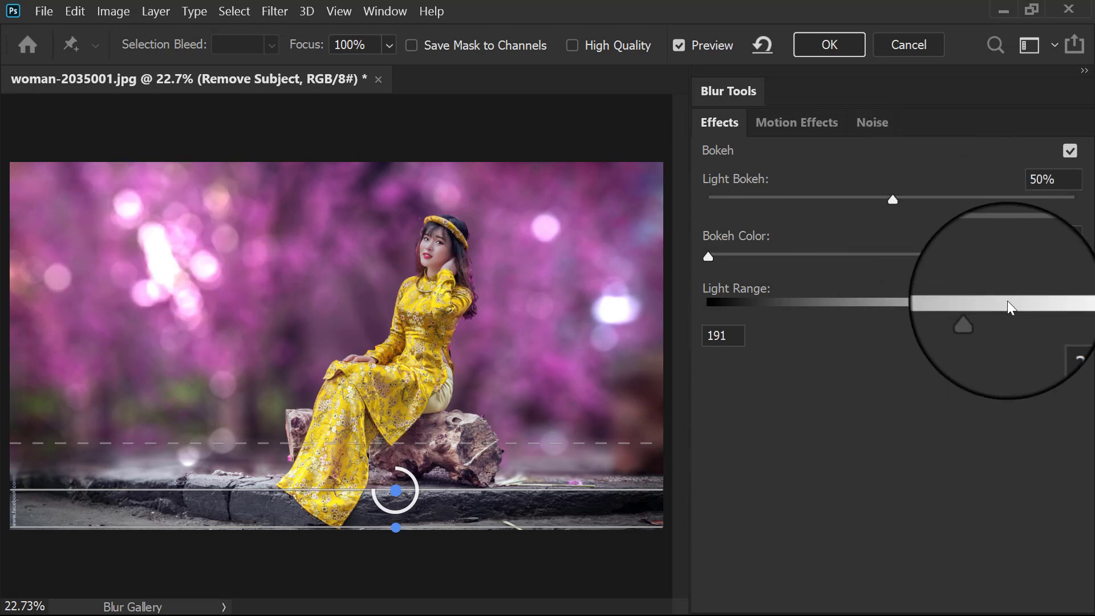
# - Try a narrow bokeh light range of 189 to 190 with Light Bokeh at 60%
pyautogui.moveTo(1077, 315); pyautogui.dragTo(988, 317)
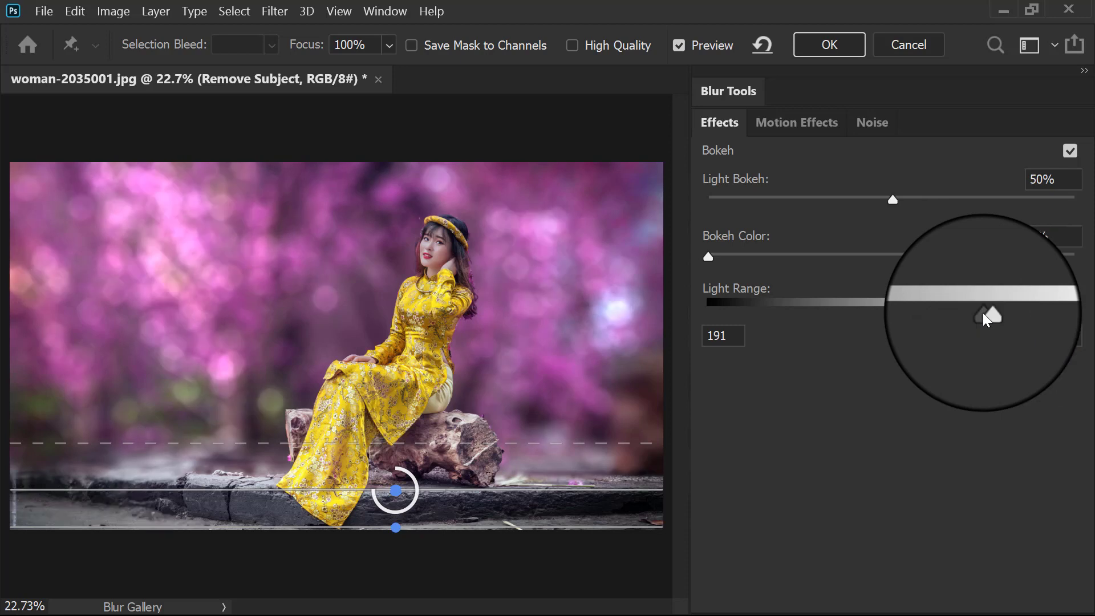
pyautogui.moveTo(983, 313); pyautogui.dragTo(967, 312)
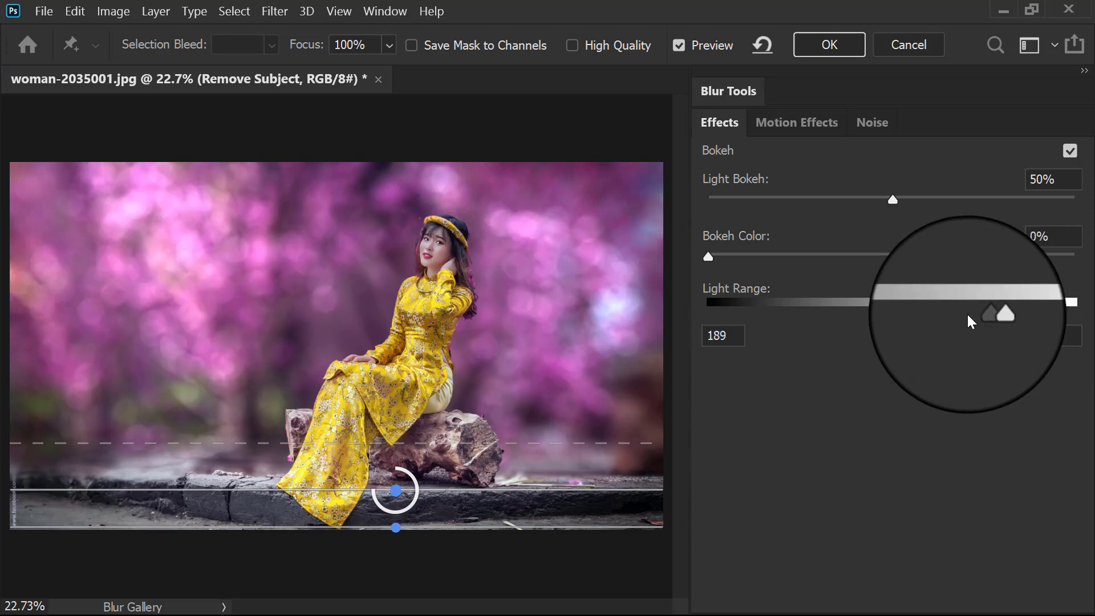
pyautogui.moveTo(893, 200); pyautogui.dragTo(928, 201)
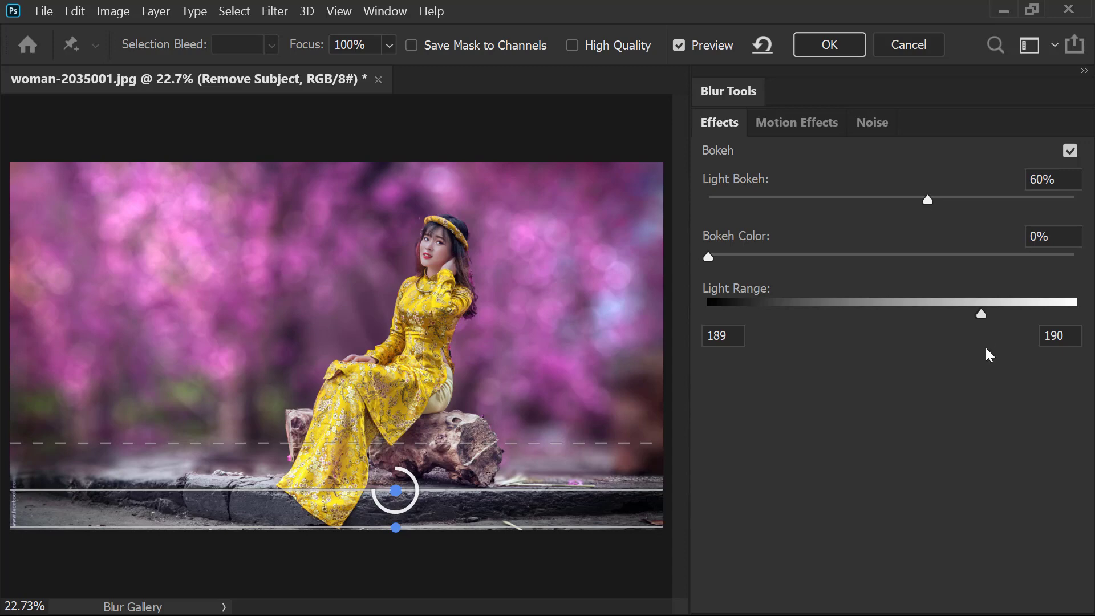
# - Set Light Bokeh to 44% with a light range of 188 to 194, and apply the Tilt-Shift blur
pyautogui.moveTo(981, 314); pyautogui.dragTo(988, 313)
pyautogui.moveTo(928, 200); pyautogui.dragTo(837, 199)
pyautogui.moveTo(1018, 315); pyautogui.dragTo(979, 314)
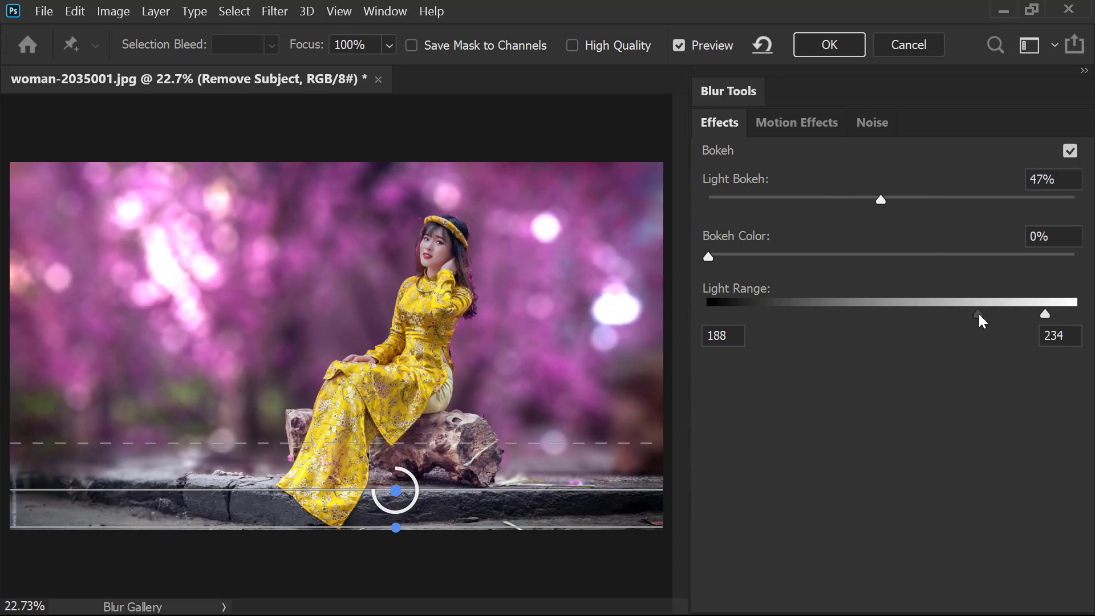
pyautogui.moveTo(1045, 313); pyautogui.dragTo(988, 312)
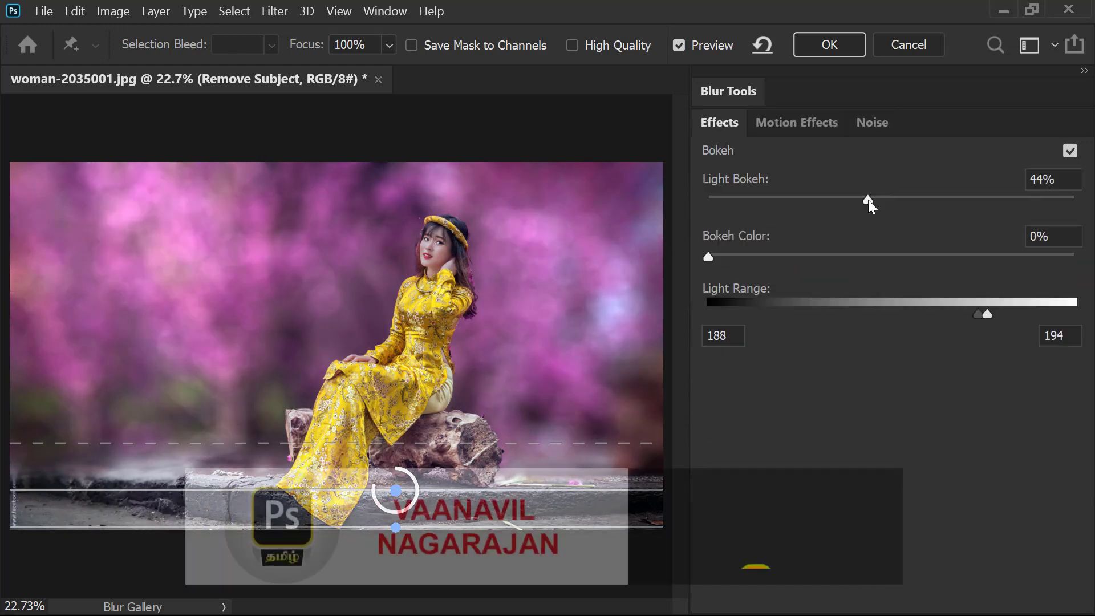
pyautogui.click(829, 47)
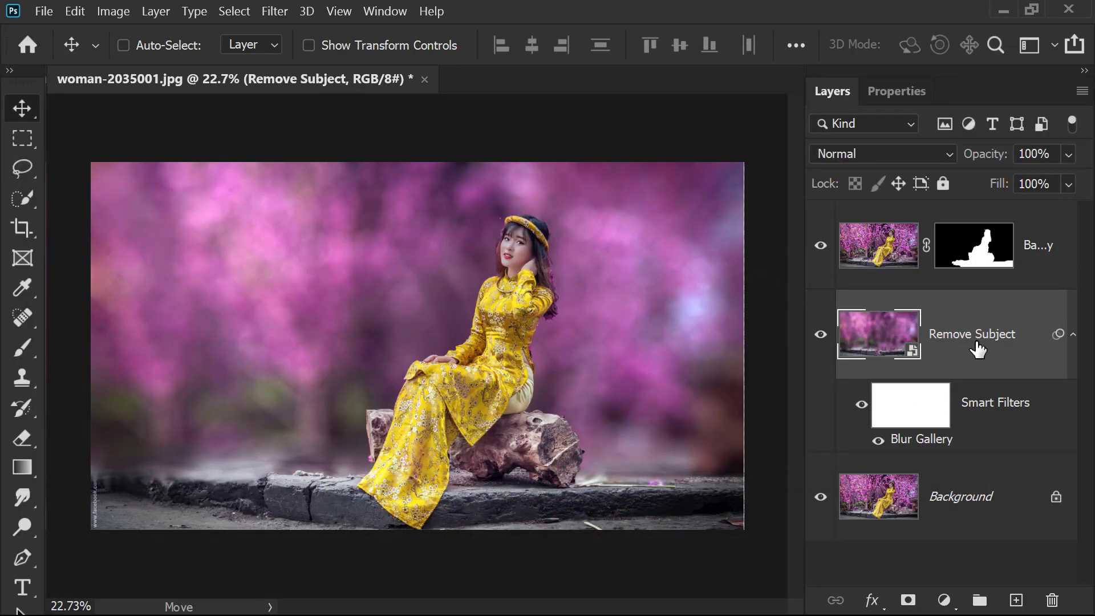
# - Reopen the Blur Gallery smart filter on the Remove Subject layer and set the Tilt-Shift blur to 217 px
pyautogui.doubleClick(908, 442)
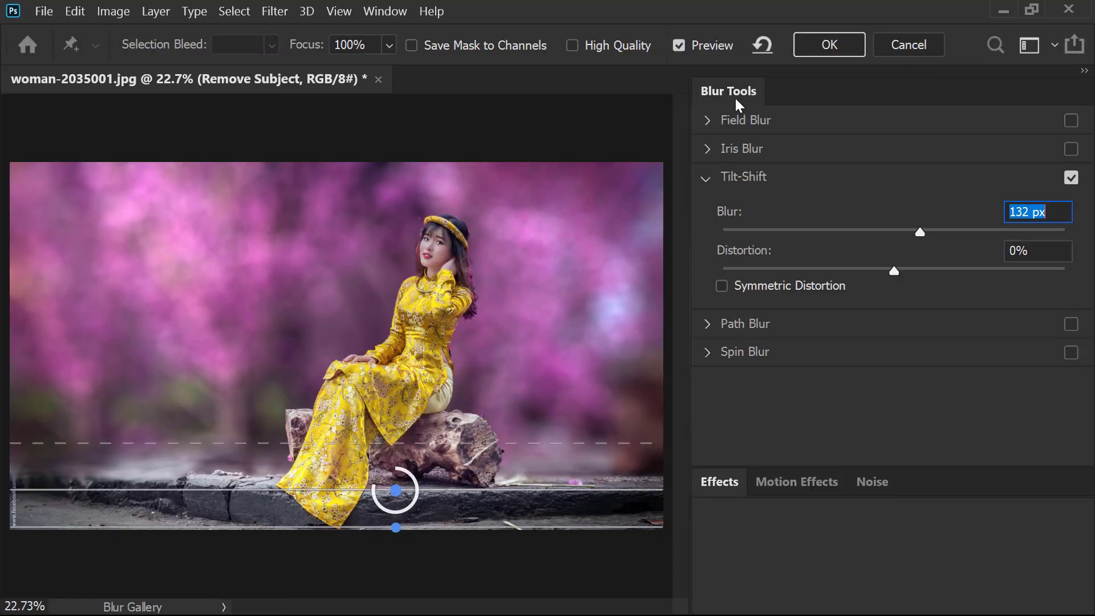
pyautogui.moveTo(914, 231)
pyautogui.mouseDown()
pyautogui.moveTo(889, 236)
pyautogui.moveTo(953, 230)
pyautogui.moveTo(901, 231)
pyautogui.mouseUp()
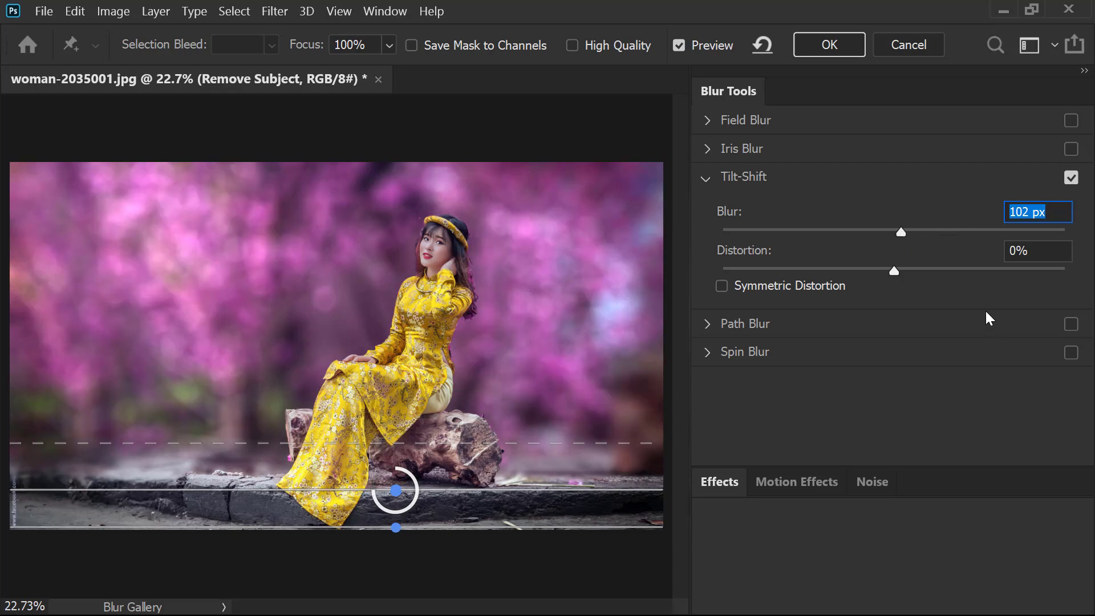
pyautogui.moveTo(892, 230); pyautogui.dragTo(729, 241)
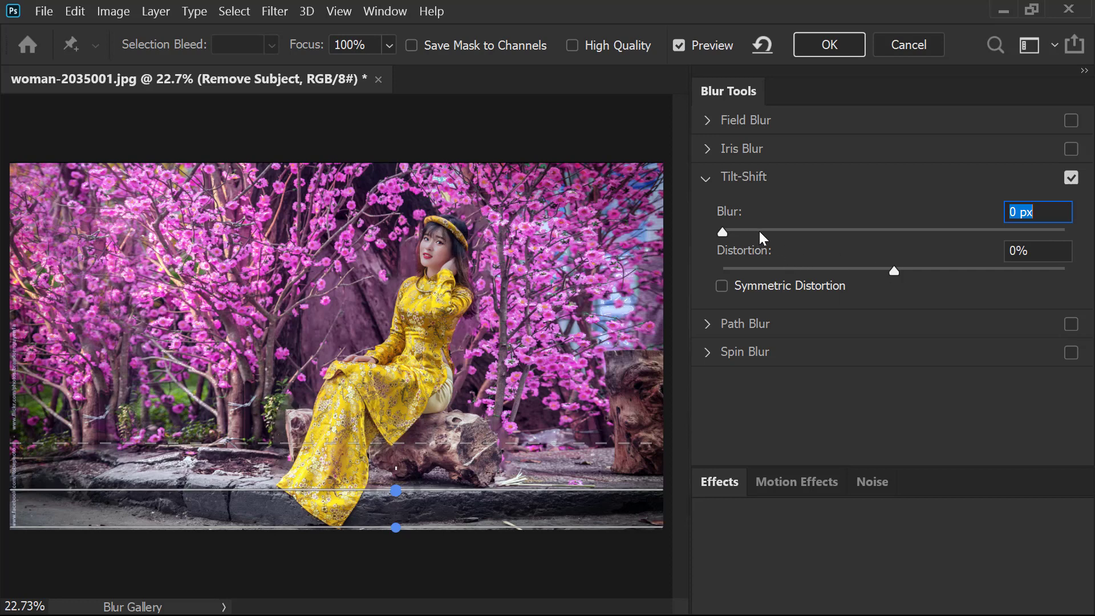
pyautogui.moveTo(723, 230); pyautogui.dragTo(929, 258)
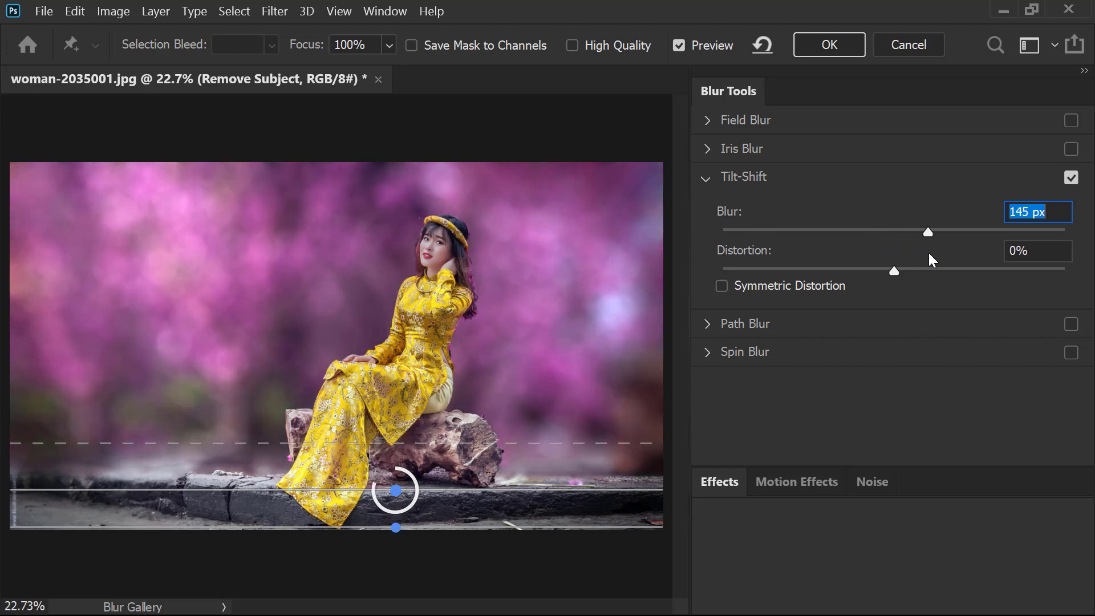
pyautogui.moveTo(929, 260); pyautogui.dragTo(968, 268)
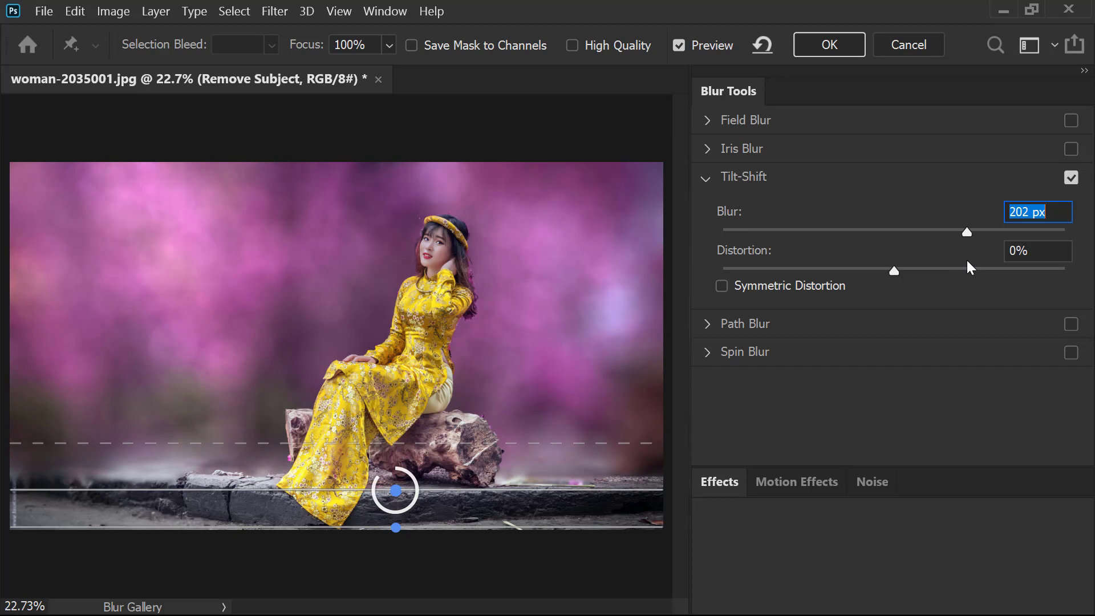
pyautogui.moveTo(968, 262)
pyautogui.mouseDown()
pyautogui.moveTo(808, 278)
pyautogui.moveTo(977, 279)
pyautogui.mouseUp()
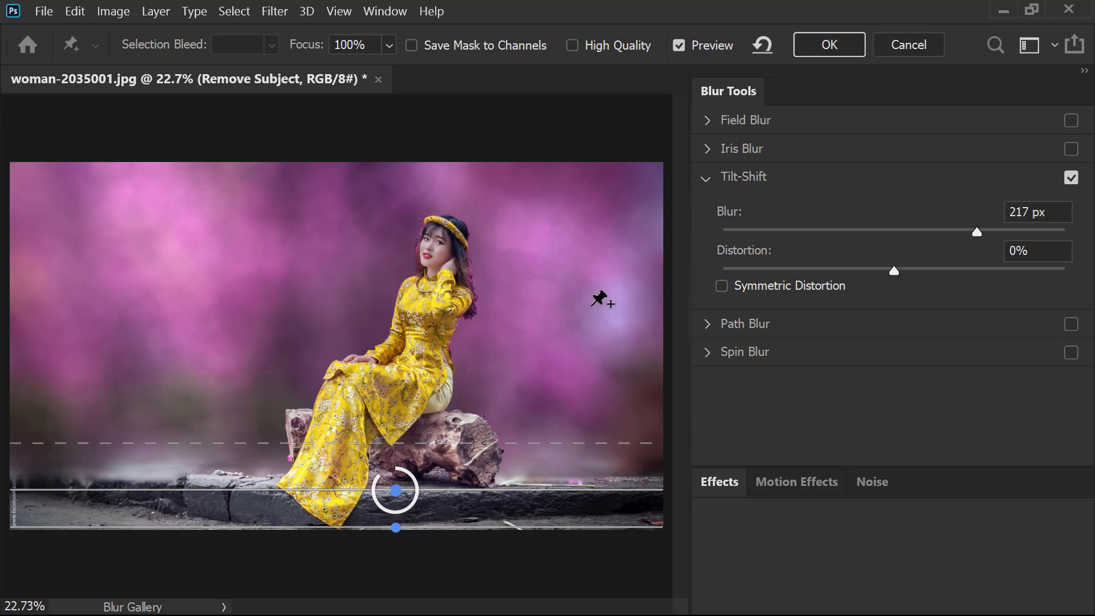
# - Adjust Light Bokeh to about 62% with a light range of 188 to 189, and apply the edited filter
pyautogui.click(739, 484)
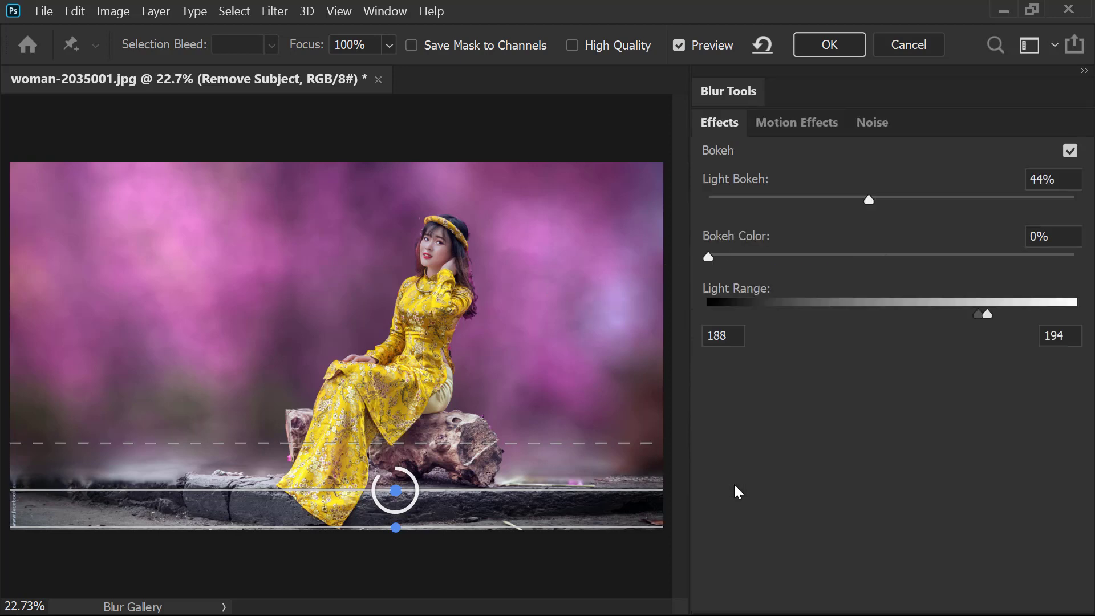
pyautogui.moveTo(870, 201); pyautogui.dragTo(922, 214)
pyautogui.moveTo(977, 316); pyautogui.dragTo(980, 317)
pyautogui.moveTo(919, 200); pyautogui.dragTo(937, 200)
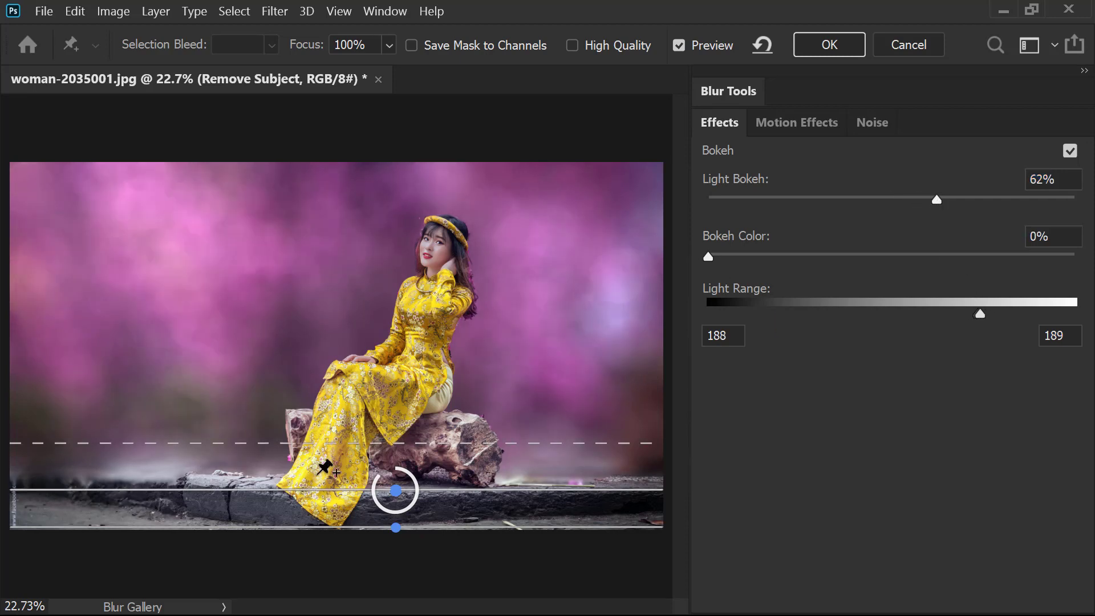
pyautogui.click(919, 198)
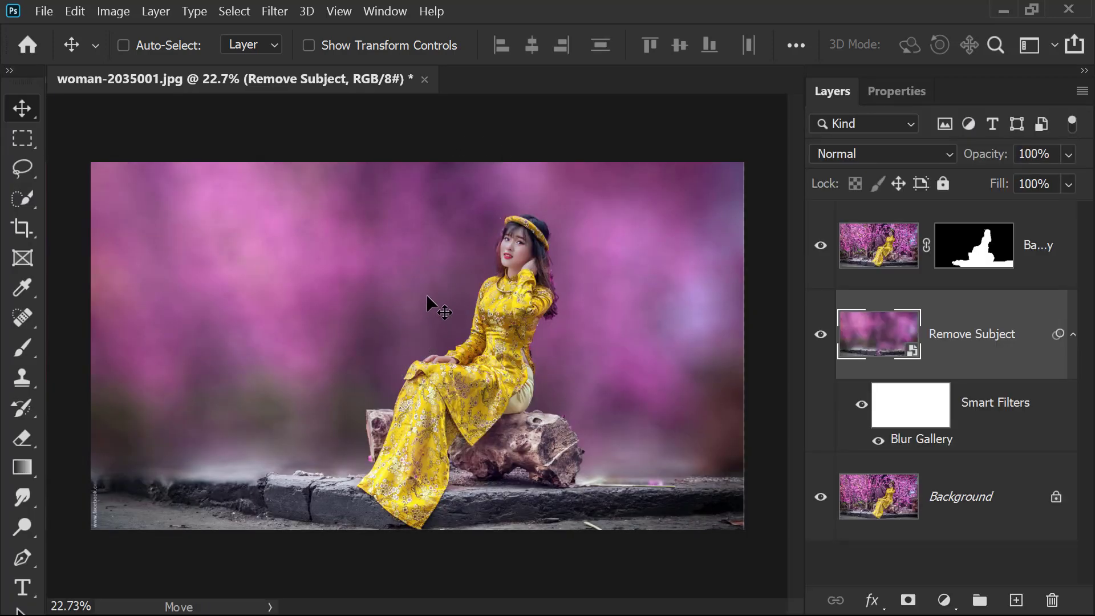
# - Paint out the stray pink petal beside the woman's headband on the Background copy layer mask with a 20 px brush
pyautogui.keyDown('ctrl'); pyautogui.click(506, 273); pyautogui.keyUp('ctrl')
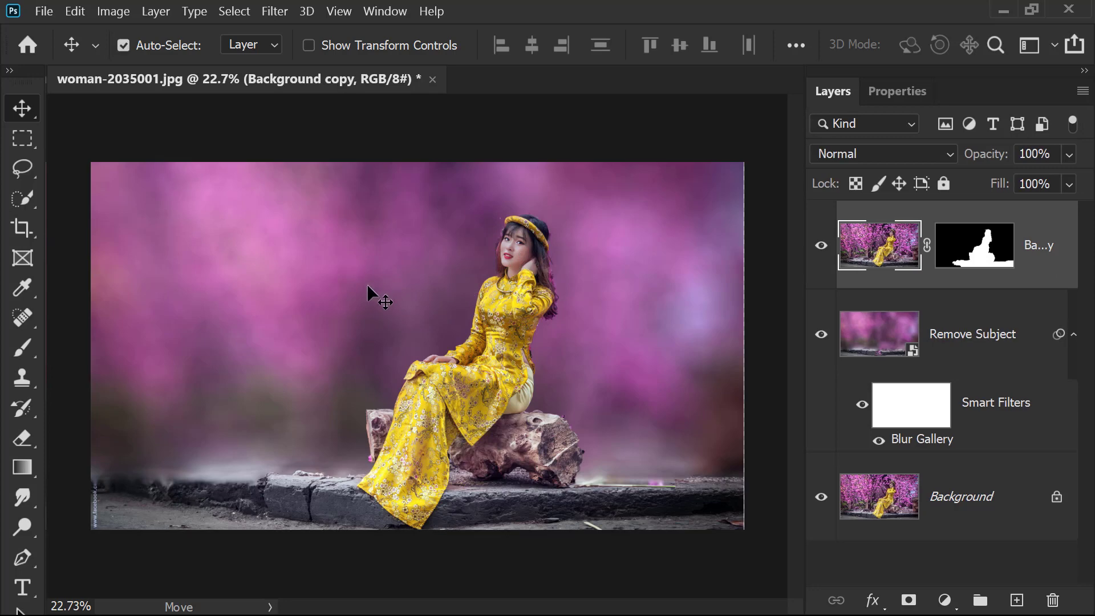
pyautogui.moveTo(529, 277); pyautogui.dragTo(576, 310)
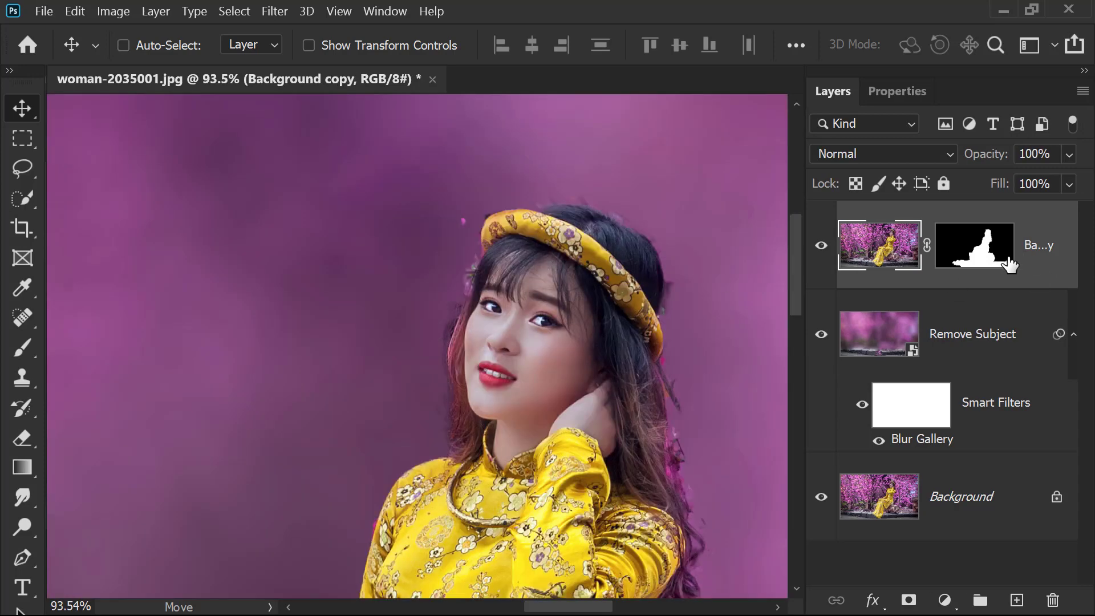
pyautogui.click(1001, 260)
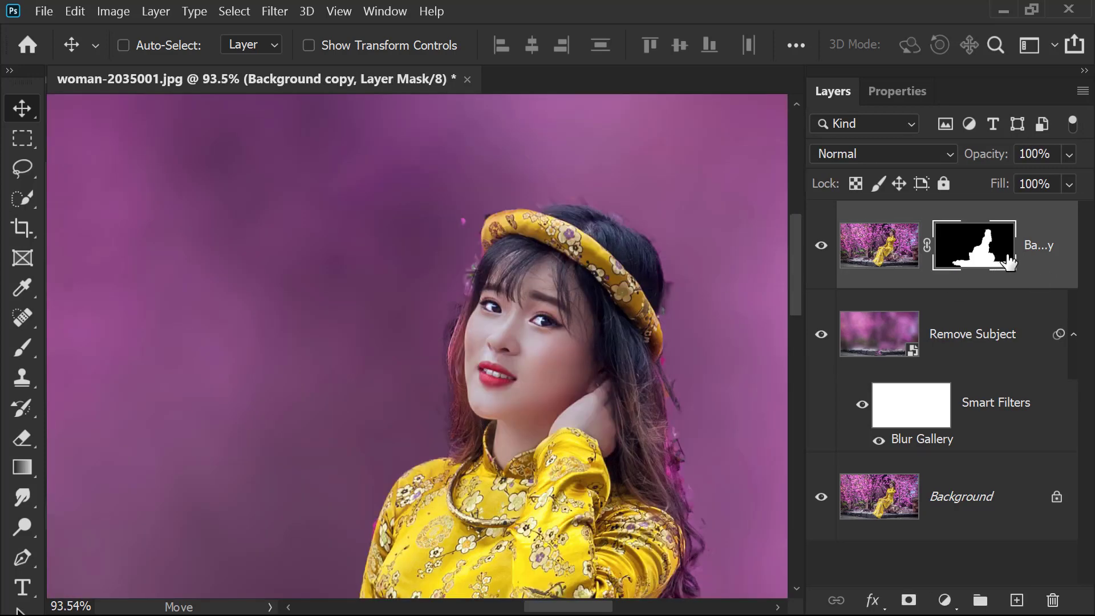
pyautogui.moveTo(350, 205); pyautogui.dragTo(565, 331)
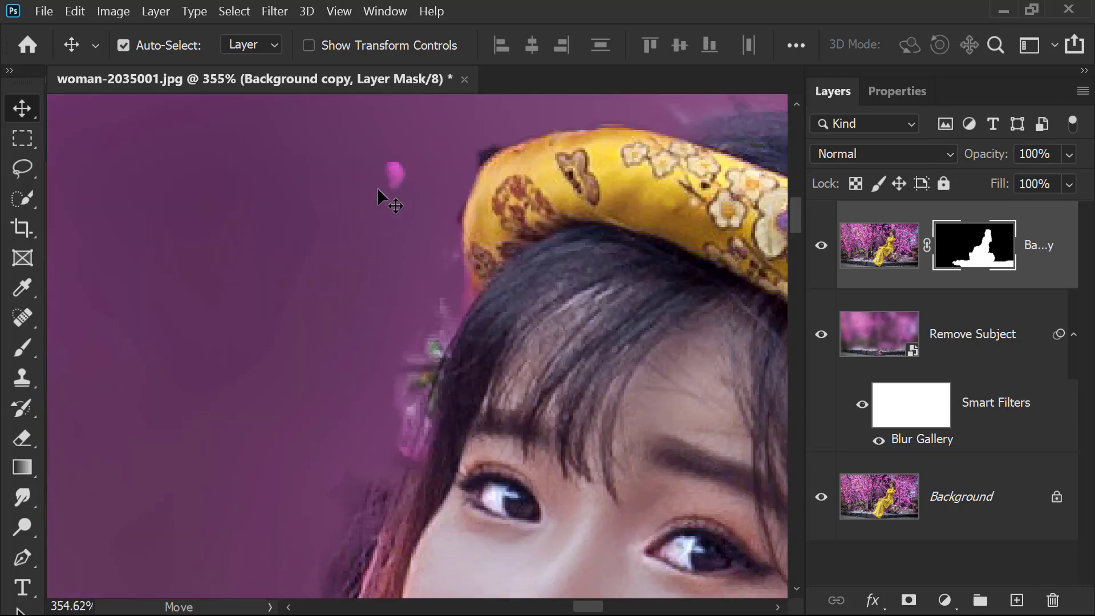
pyautogui.hotkey('ctrl', '-')
pyautogui.hotkey('ctrl', '-')
pyautogui.moveTo(445, 275); pyautogui.dragTo(283, 223)
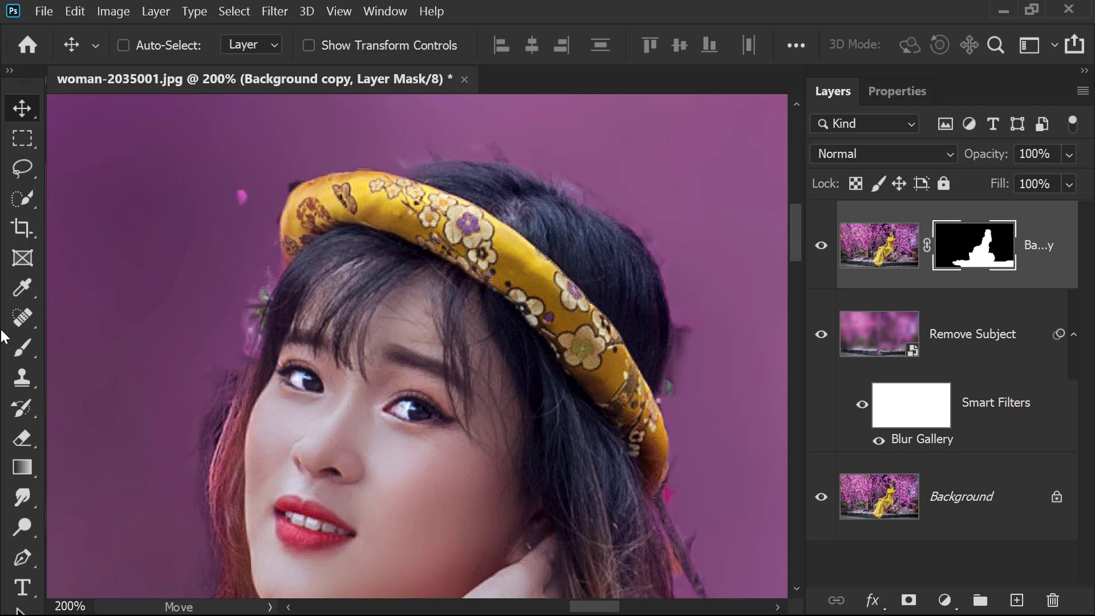
pyautogui.click(22, 347)
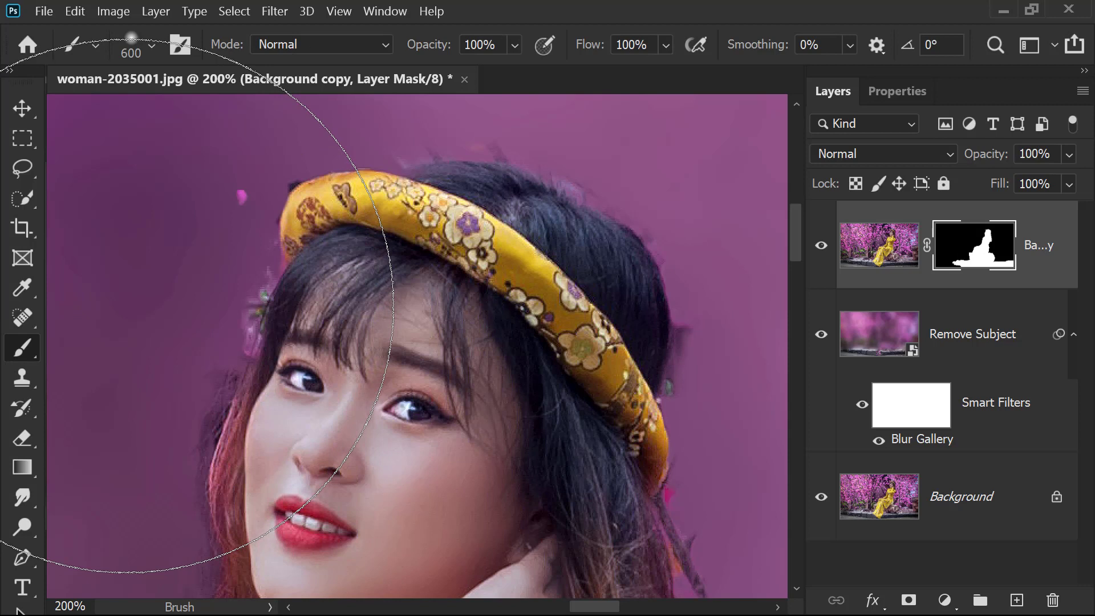
pyautogui.press('[')
pyautogui.press('[')
pyautogui.press('[')
pyautogui.press('[')
pyautogui.press('[')
pyautogui.press('[')
pyautogui.press('[')
pyautogui.press('[')
pyautogui.press('[')
pyautogui.press('[')
pyautogui.press('[')
pyautogui.press('[')
pyautogui.press('[')
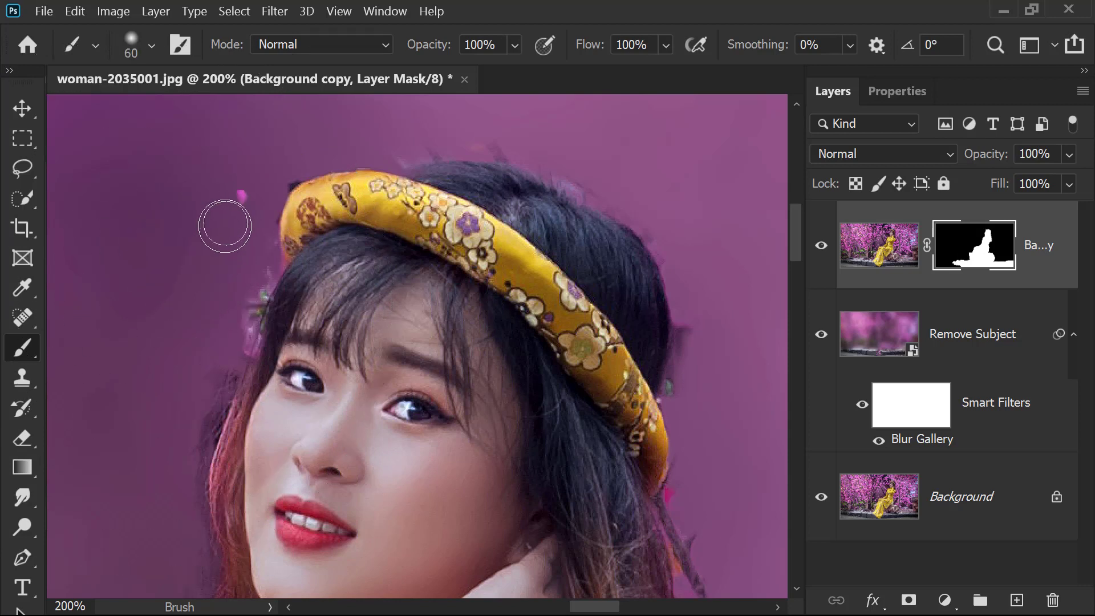
pyautogui.press('[')
pyautogui.press('[')
pyautogui.press('[')
pyautogui.press('[')
pyautogui.press('[')
pyautogui.press('[')
pyautogui.press('[')
pyautogui.moveTo(237, 231); pyautogui.dragTo(247, 182)
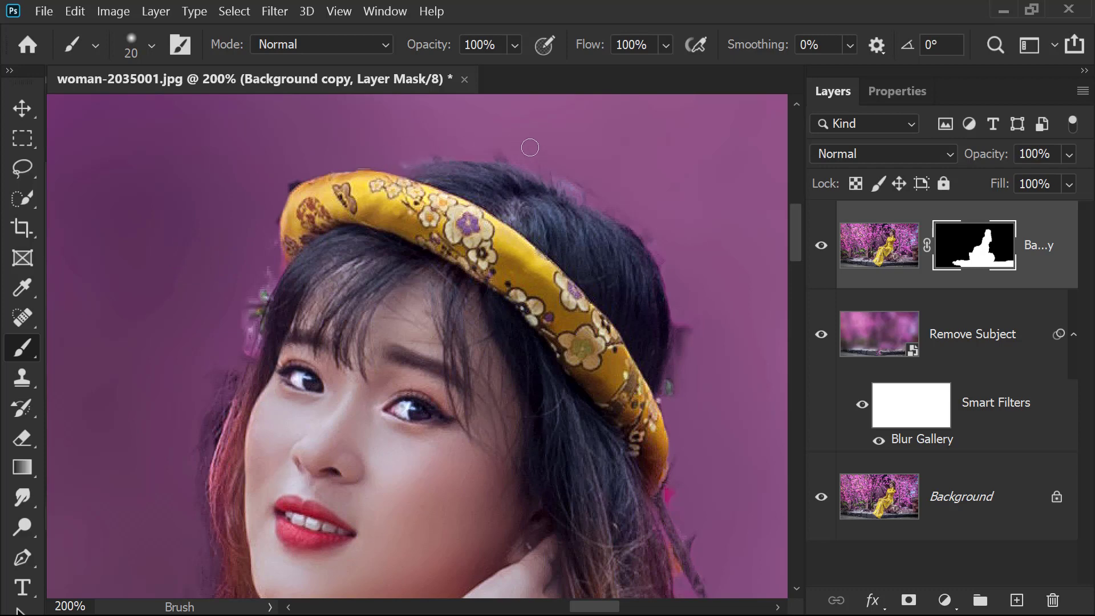
# - Lower the brush opacity to 53% and mask out the leftover blossoms on both sides of the woman's hair
pyautogui.press(']')
pyautogui.press(']')
pyautogui.press(']')
pyautogui.moveTo(437, 49); pyautogui.dragTo(380, 52)
pyautogui.moveTo(253, 327)
pyautogui.mouseDown()
pyautogui.moveTo(248, 304)
pyautogui.moveTo(265, 286)
pyautogui.mouseUp()
pyautogui.moveTo(686, 340); pyautogui.dragTo(692, 362)
pyautogui.scroll(5, 691, 361)
# - Set the brush flow to 60% and clean up the mask around the headband with a 20 px brush
pyautogui.moveTo(598, 50); pyautogui.dragTo(551, 53)
pyautogui.press('[')
pyautogui.press('[')
pyautogui.press('[')
pyautogui.moveTo(188, 211); pyautogui.dragTo(400, 222)
pyautogui.moveTo(275, 265); pyautogui.dragTo(452, 180)
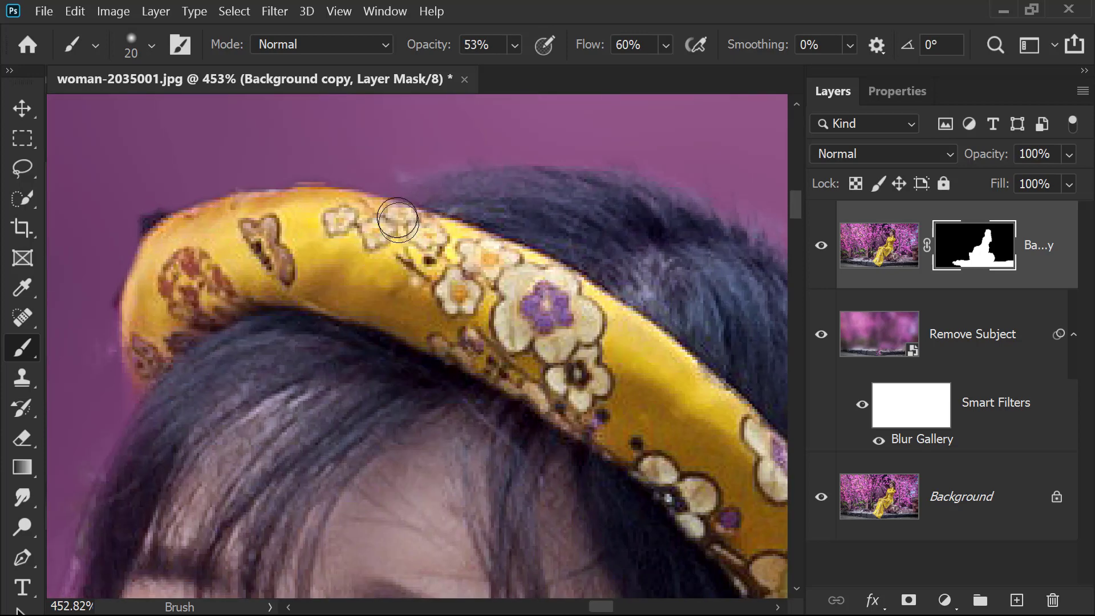
# - Set up a 10 px brush with black as the foreground color, and show the toolbar in two columns
pyautogui.press('[')
pyautogui.press('[')
pyautogui.click(8, 70)
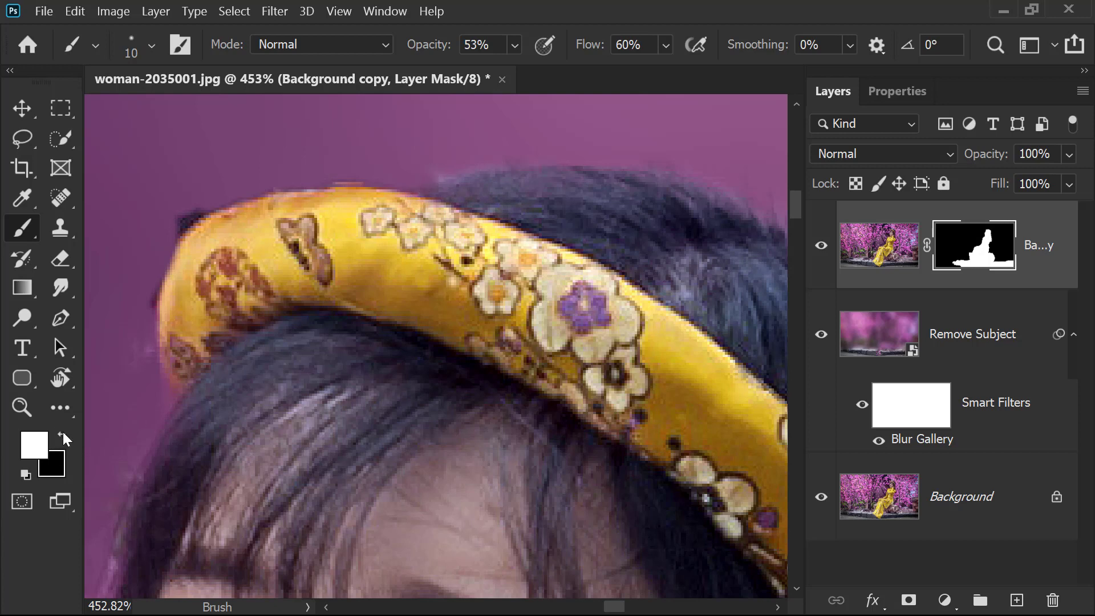
pyautogui.press('x')
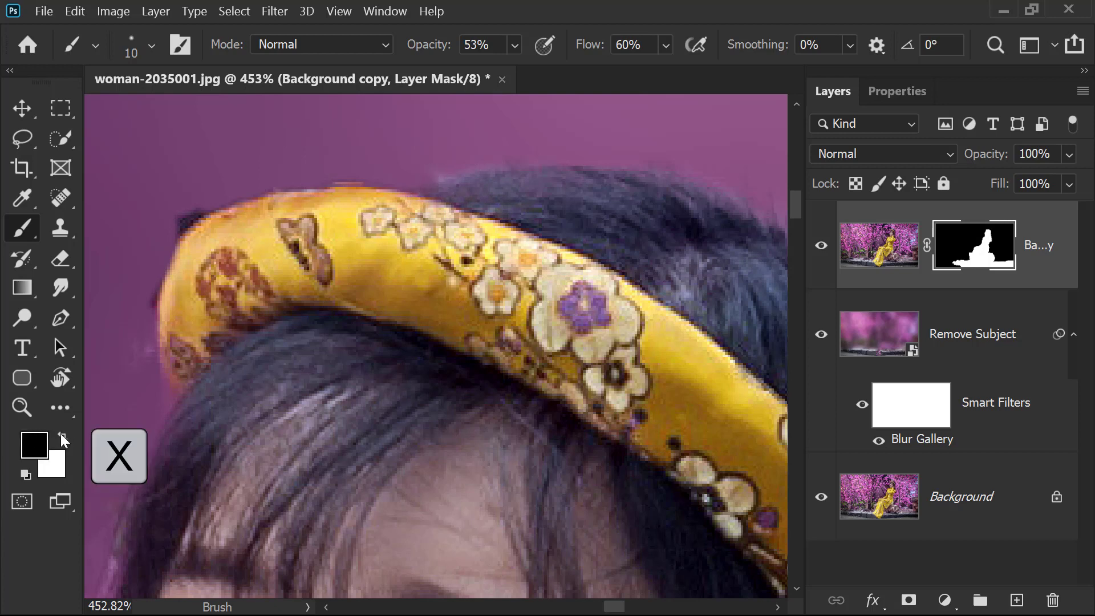
pyautogui.press('x')
pyautogui.press('x')
pyautogui.press('x')
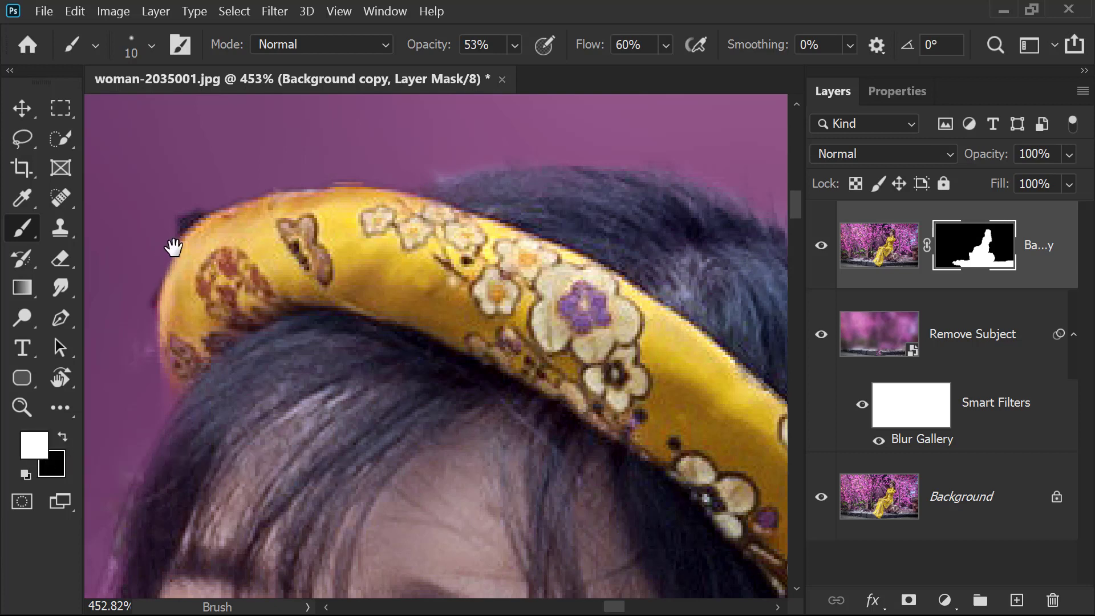
pyautogui.moveTo(173, 245); pyautogui.dragTo(234, 303)
pyautogui.press('x')
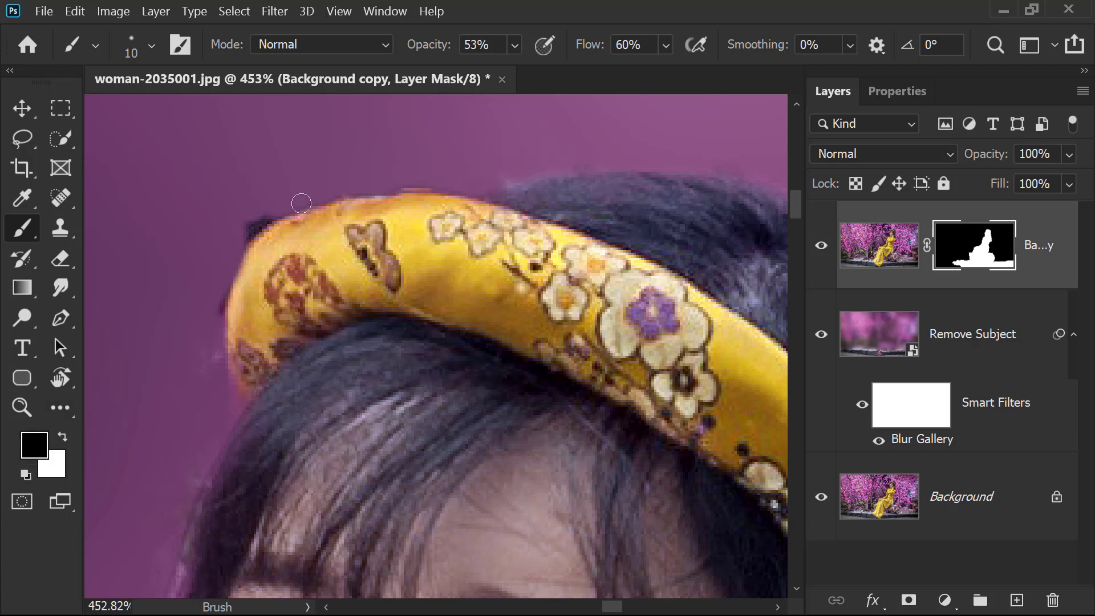
# - Mask out the dark fringe along the headband's outer edge and the hair beside the face
pyautogui.moveTo(271, 212)
pyautogui.mouseDown()
pyautogui.moveTo(226, 242)
pyautogui.moveTo(266, 208)
pyautogui.moveTo(220, 249)
pyautogui.moveTo(276, 210)
pyautogui.moveTo(248, 219)
pyautogui.moveTo(214, 302)
pyautogui.mouseUp()
pyautogui.press(']')
pyautogui.press(']')
pyautogui.press(']')
pyautogui.moveTo(137, 565)
pyautogui.mouseDown()
pyautogui.moveTo(316, 281)
pyautogui.moveTo(279, 437)
pyautogui.mouseUp()
pyautogui.moveTo(258, 446); pyautogui.dragTo(302, 286)
pyautogui.moveTo(303, 286); pyautogui.dragTo(285, 369)
# - Mask out background remnants around the woman's hair and sleeve with a 20 px black brush
pyautogui.hotkey('ctrl', '-')
pyautogui.moveTo(335, 402); pyautogui.dragTo(327, 232)
pyautogui.moveTo(713, 143); pyautogui.dragTo(171, 439)
pyautogui.moveTo(393, 562)
pyautogui.mouseDown()
pyautogui.moveTo(462, 377)
pyautogui.moveTo(329, 238)
pyautogui.mouseUp()
pyautogui.press(']')
pyautogui.press(']')
pyautogui.moveTo(330, 257)
pyautogui.mouseDown()
pyautogui.moveTo(359, 332)
pyautogui.moveTo(388, 348)
pyautogui.mouseUp()
pyautogui.moveTo(386, 289); pyautogui.dragTo(392, 374)
pyautogui.moveTo(422, 548); pyautogui.dragTo(474, 171)
pyautogui.moveTo(365, 479); pyautogui.dragTo(501, 276)
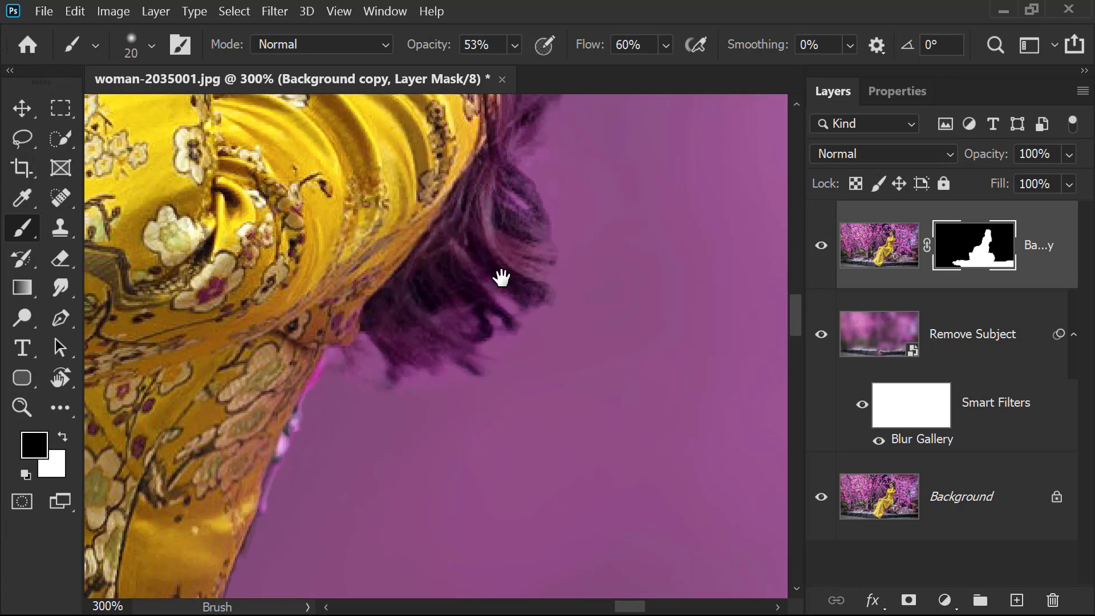
# - Touch up the dress edge with a smaller white brush and outline the leftover background beside the waist with the Lasso
pyautogui.moveTo(433, 542); pyautogui.dragTo(485, 172)
pyautogui.press('x')
pyautogui.press('[')
pyautogui.press('[')
pyautogui.press('[')
pyautogui.moveTo(398, 312); pyautogui.dragTo(393, 261)
pyautogui.press('l')
pyautogui.moveTo(397, 427)
pyautogui.mouseDown()
pyautogui.moveTo(595, 296)
pyautogui.moveTo(379, 342)
pyautogui.mouseUp()
pyautogui.moveTo(466, 461)
pyautogui.mouseDown()
pyautogui.moveTo(388, 418)
pyautogui.moveTo(377, 355)
pyautogui.moveTo(378, 317)
pyautogui.moveTo(422, 183)
pyautogui.mouseUp()
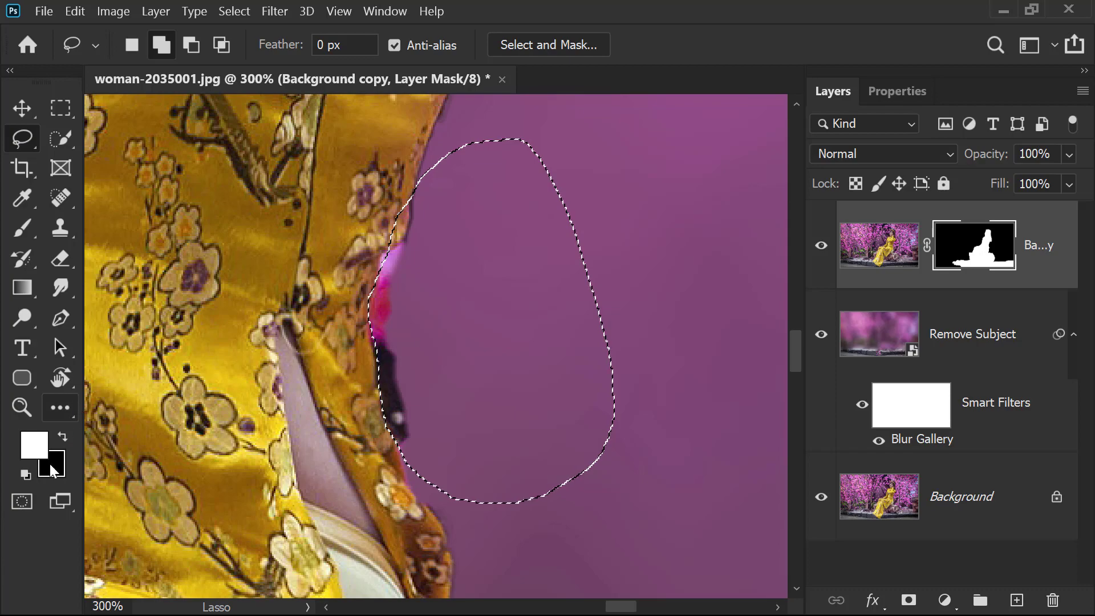
# - Set the Brush to 64% opacity with black as the foreground color for masking
pyautogui.press('b')
pyautogui.press('x')
pyautogui.press('6')
pyautogui.press('4')
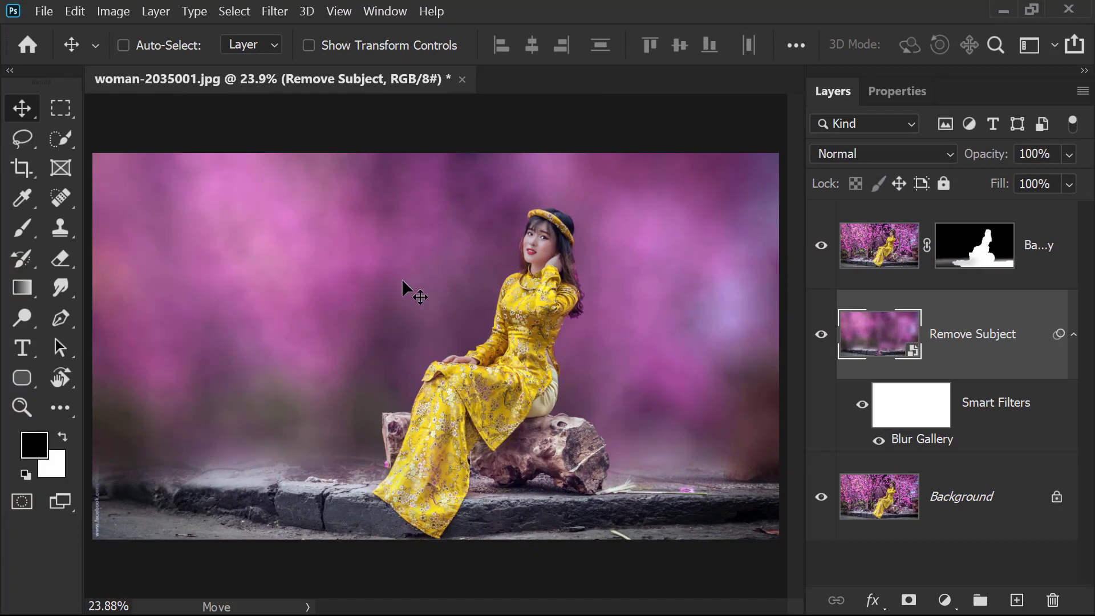
# - Render a pink-blossomed tree with the Tree filter on a new layer above Remove Subject, at the photo's right edge
pyautogui.click(1017, 600)
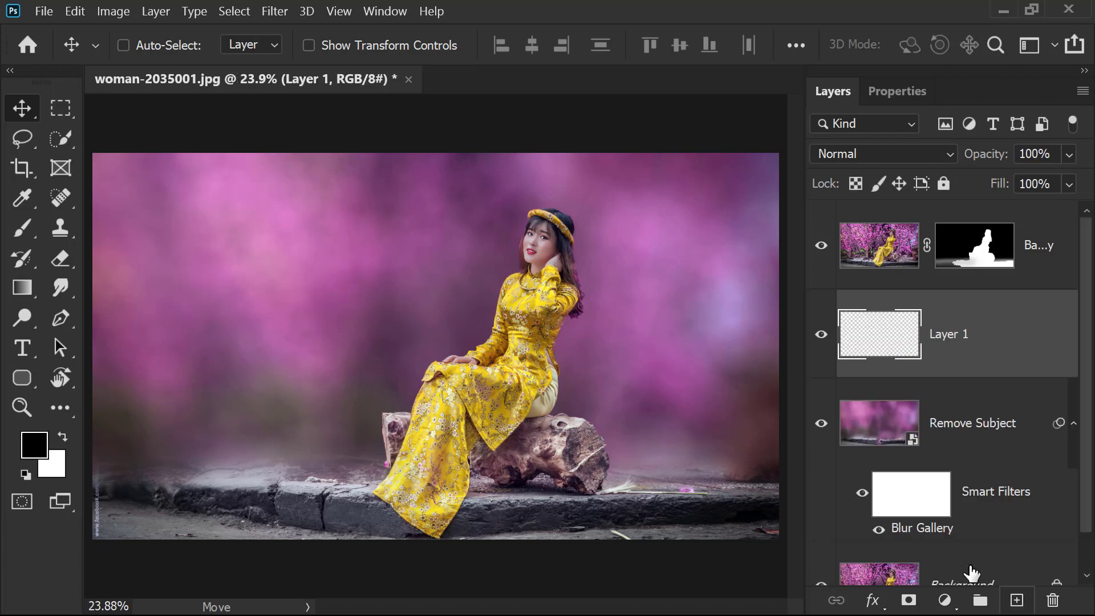
pyautogui.click(274, 13)
pyautogui.moveTo(343, 313)
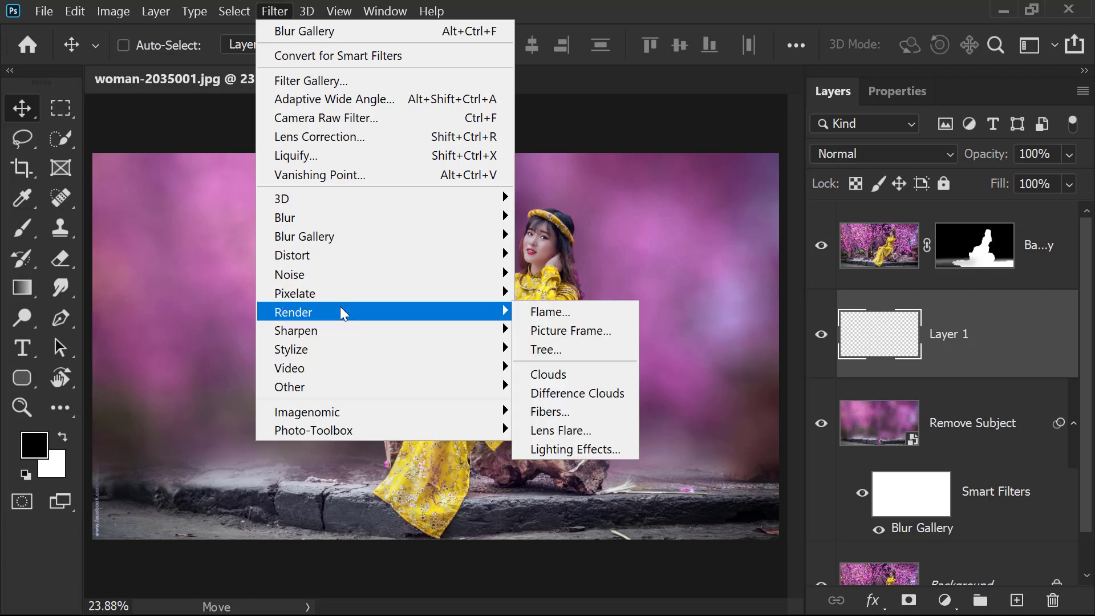
pyautogui.click(570, 352)
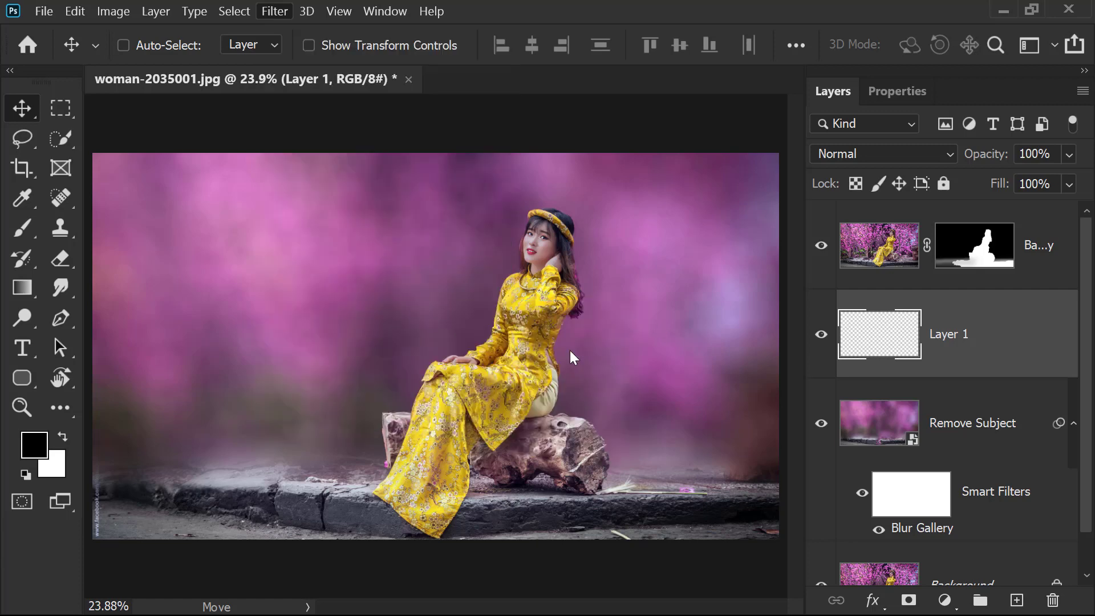
pyautogui.click(863, 122)
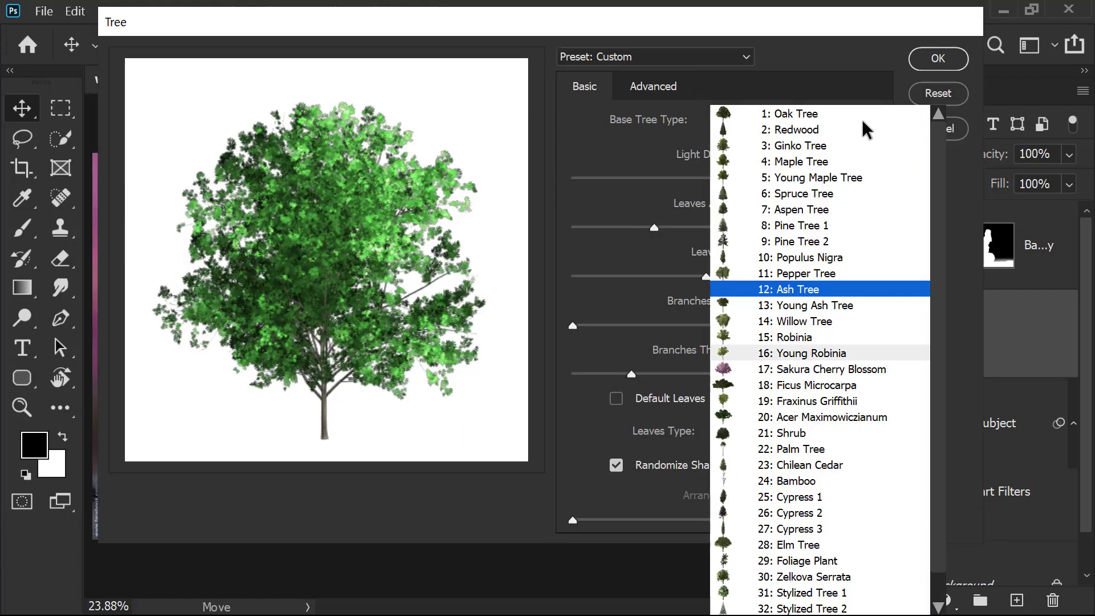
pyautogui.click(833, 369)
pyautogui.click(862, 122)
pyautogui.click(846, 541)
pyautogui.click(798, 432)
pyautogui.click(767, 530)
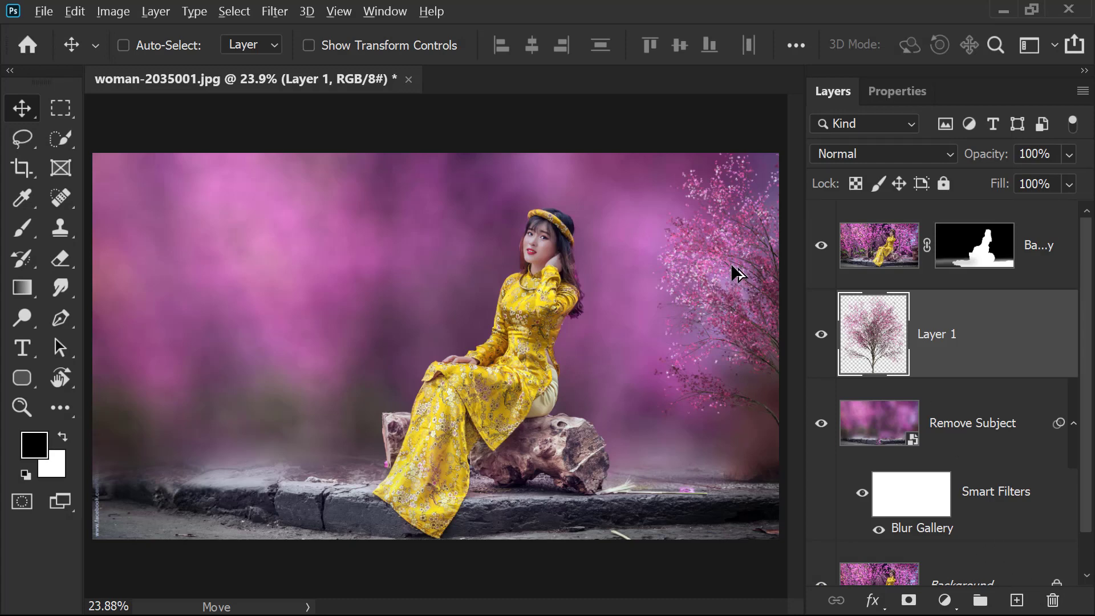
# - Duplicate the tree layer, flip the copy horizontally and move it to the photo's left edge
pyautogui.moveTo(731, 262); pyautogui.dragTo(326, 272)
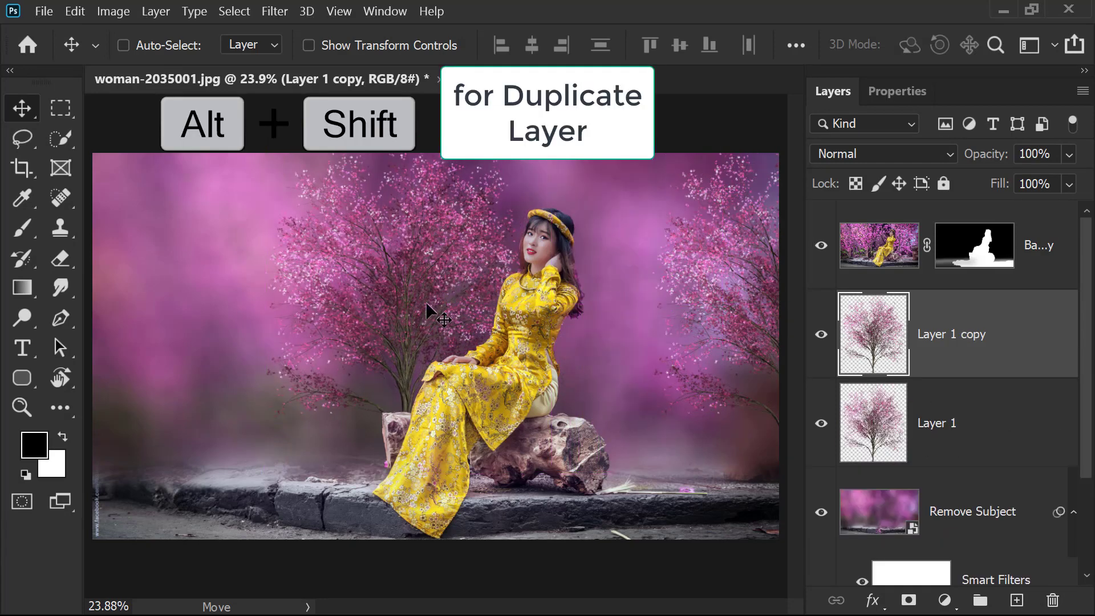
pyautogui.hotkey('ctrl', 't')
pyautogui.rightClick(442, 215)
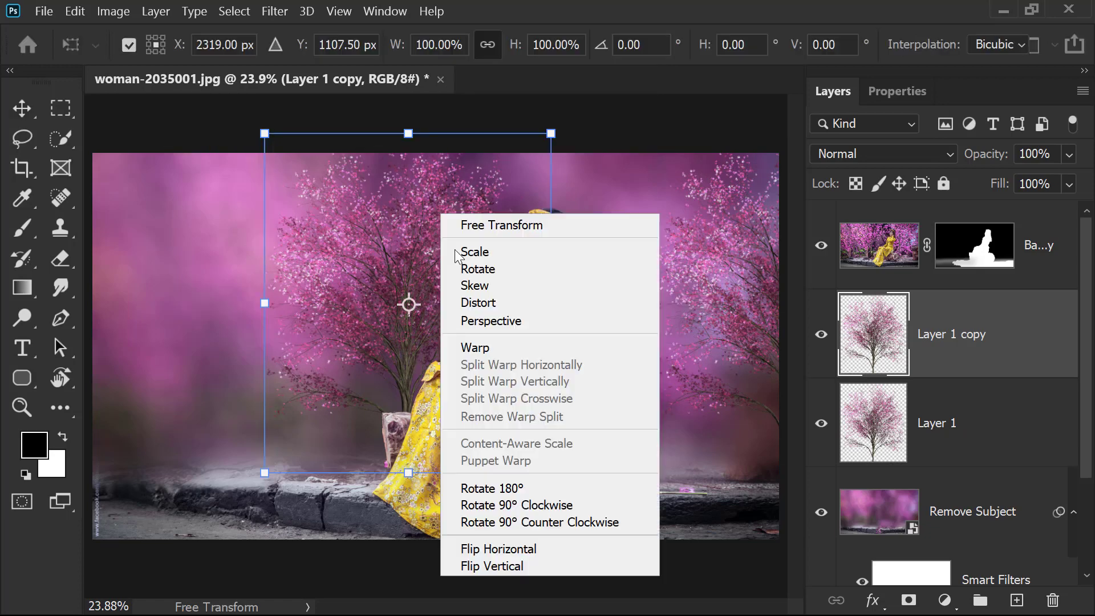
pyautogui.click(546, 551)
pyautogui.moveTo(546, 314); pyautogui.dragTo(192, 313)
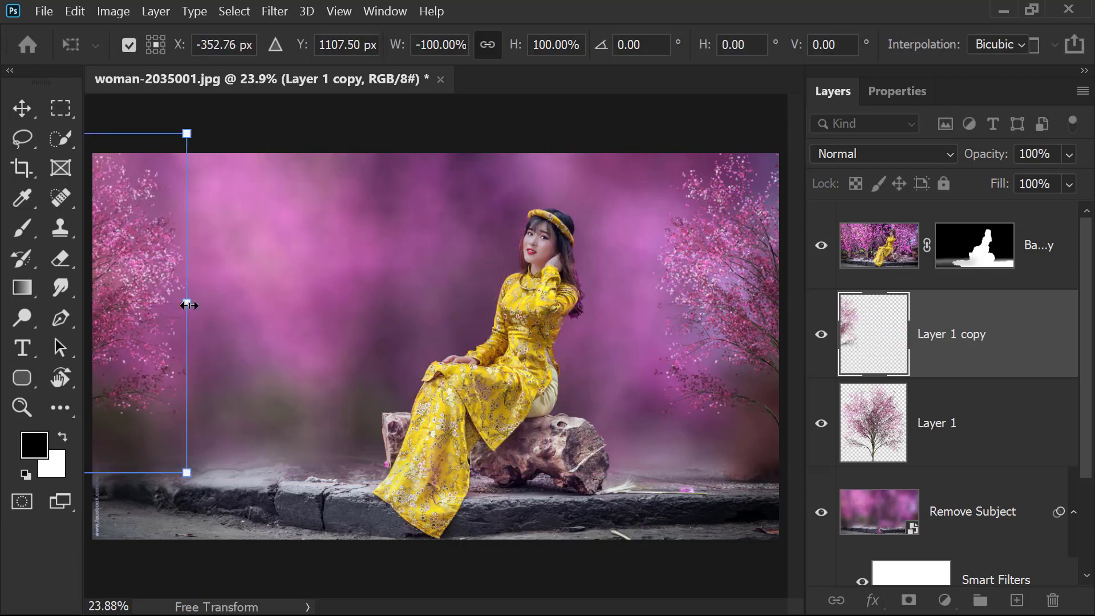
# - Raise the tree copy toward the photo's upper-left corner and flip it horizontally again
pyautogui.moveTo(150, 269); pyautogui.dragTo(192, 194)
pyautogui.rightClick(290, 255)
pyautogui.click(393, 592)
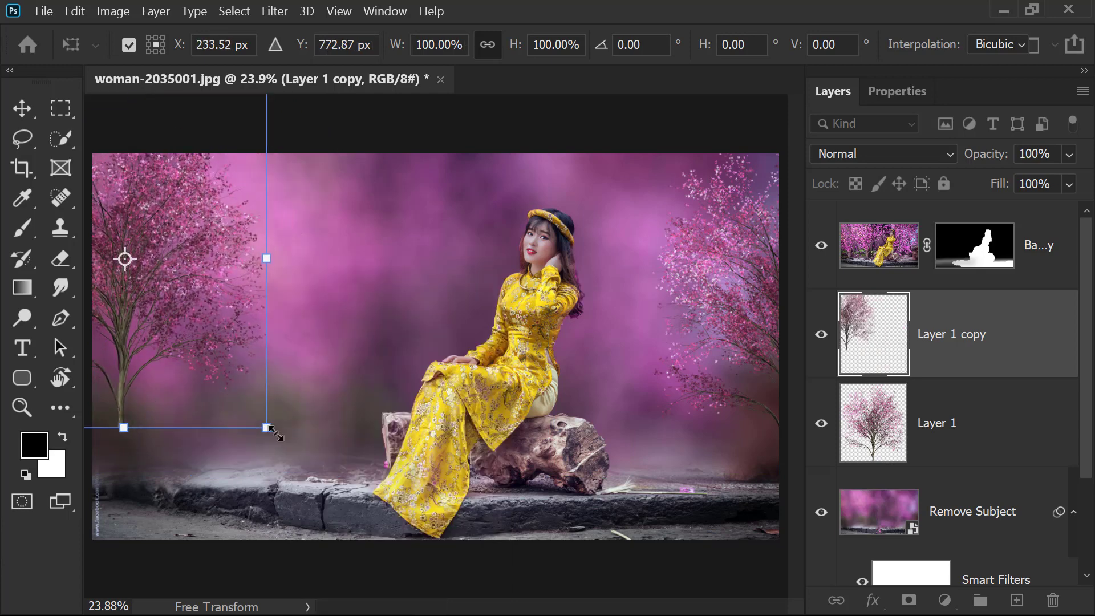
# - Scale the tree copy to about 150%, rotate it about 40° and fit its branches into the photo's upper-left corner
pyautogui.moveTo(275, 433); pyautogui.dragTo(343, 513)
pyautogui.moveTo(286, 394); pyautogui.dragTo(177, 244)
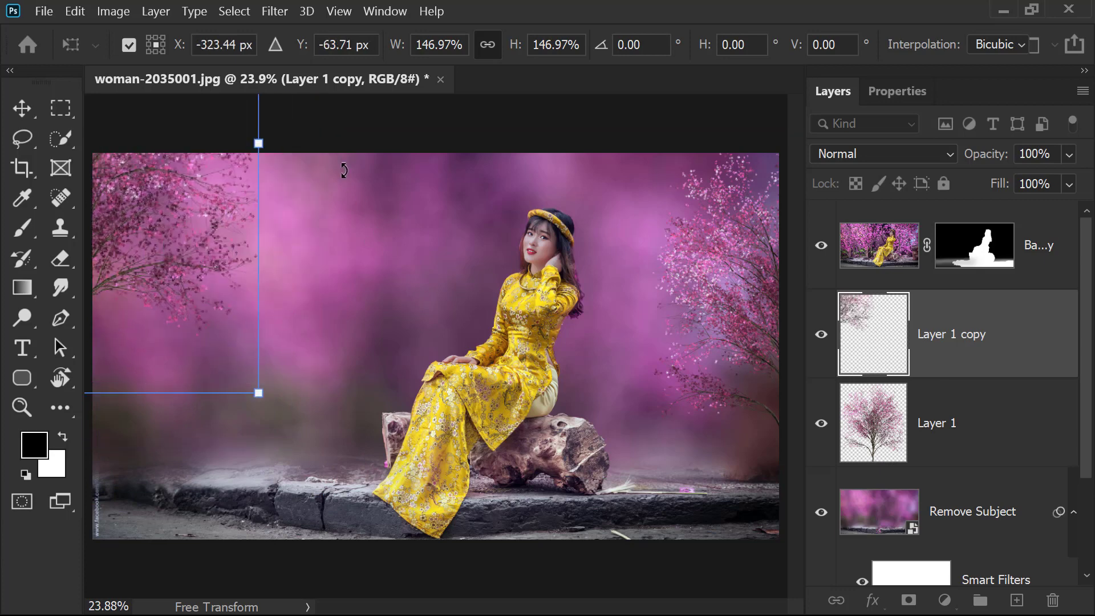
pyautogui.moveTo(278, 213); pyautogui.dragTo(290, 317)
pyautogui.moveTo(324, 197); pyautogui.dragTo(245, 379)
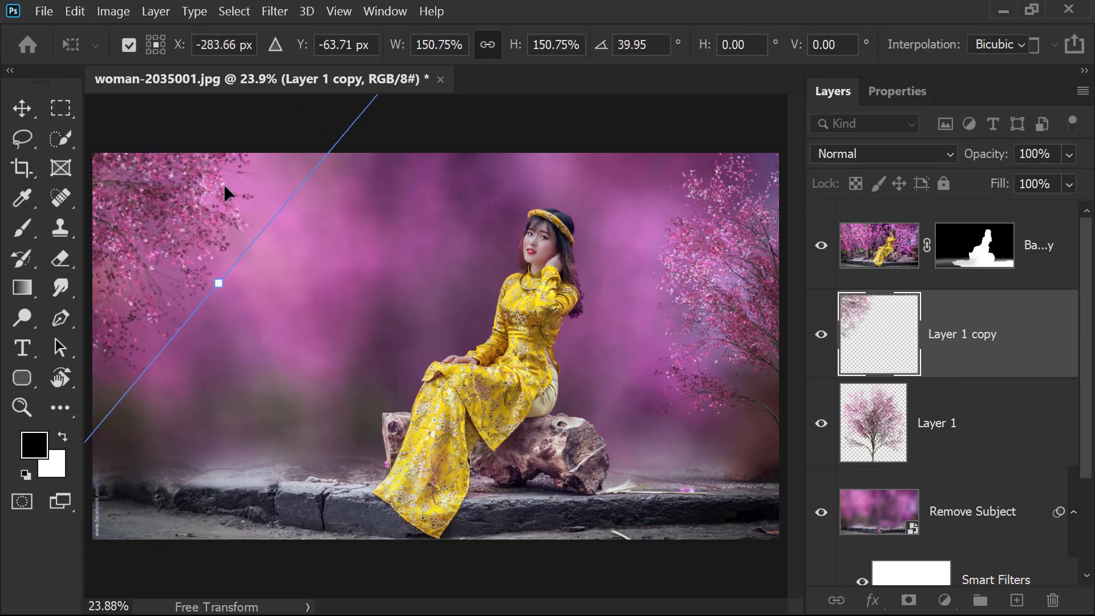
pyautogui.moveTo(224, 183); pyautogui.dragTo(251, 180)
pyautogui.press('Return')
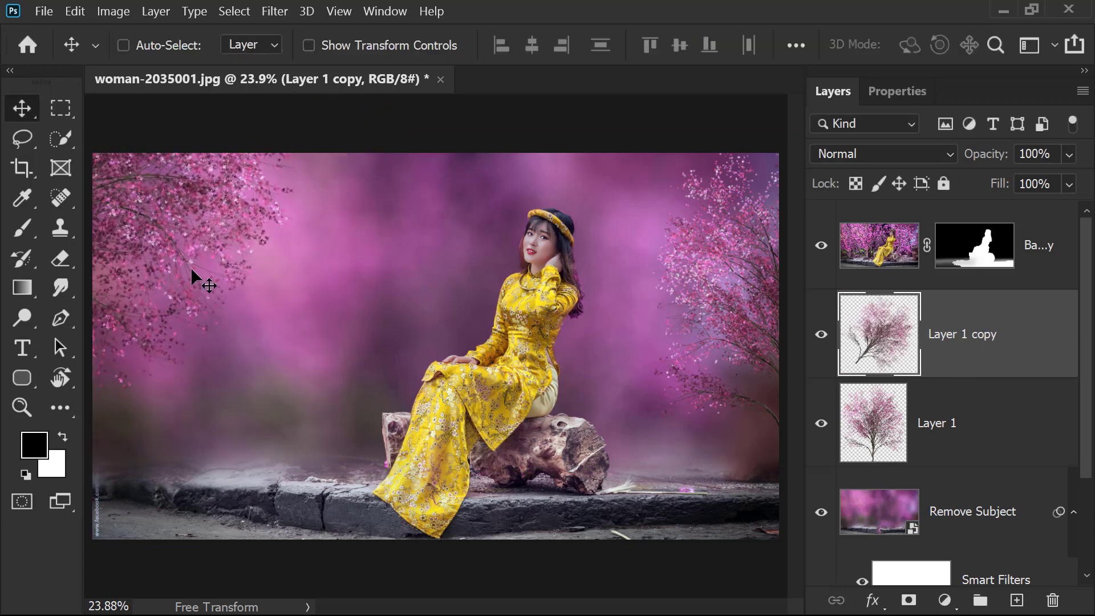
# - Apply a Field Blur from the Blur Gallery to the Layer 1 copy tree
pyautogui.click(274, 11)
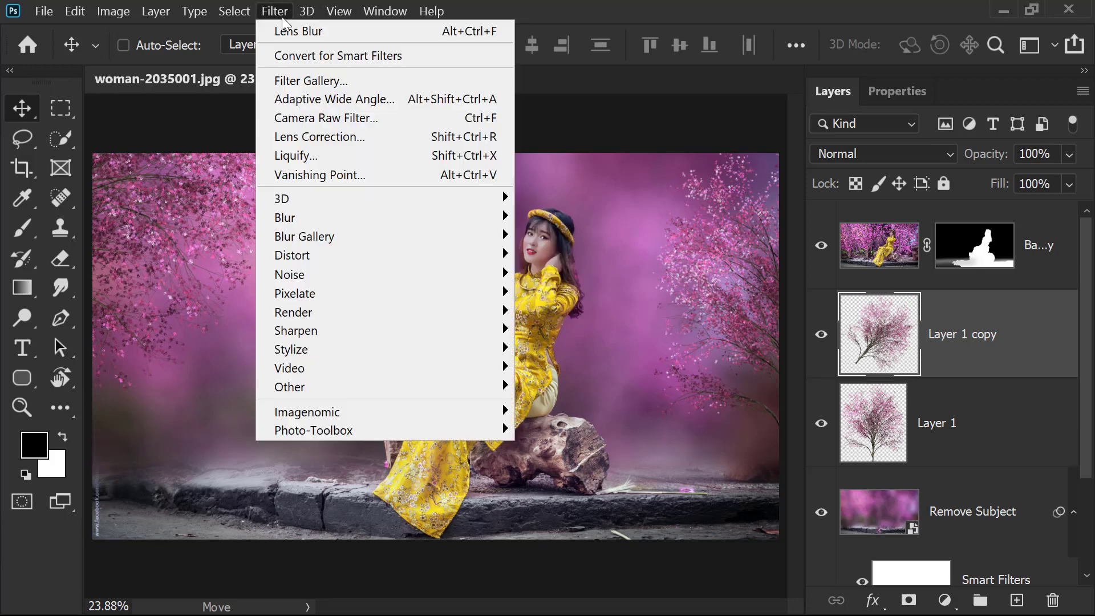
pyautogui.moveTo(356, 242)
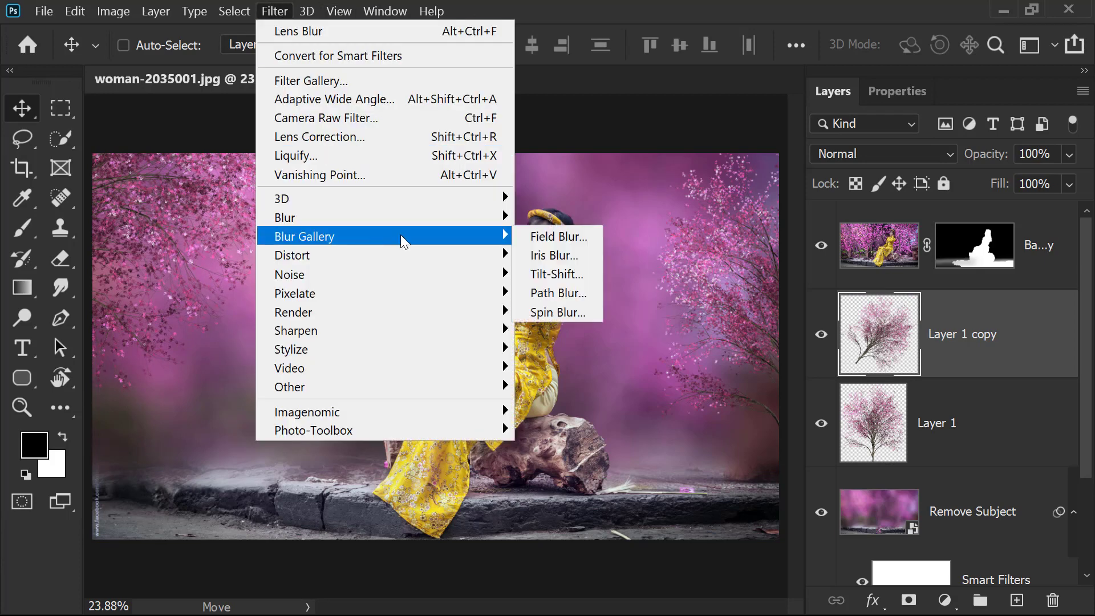
pyautogui.click(562, 238)
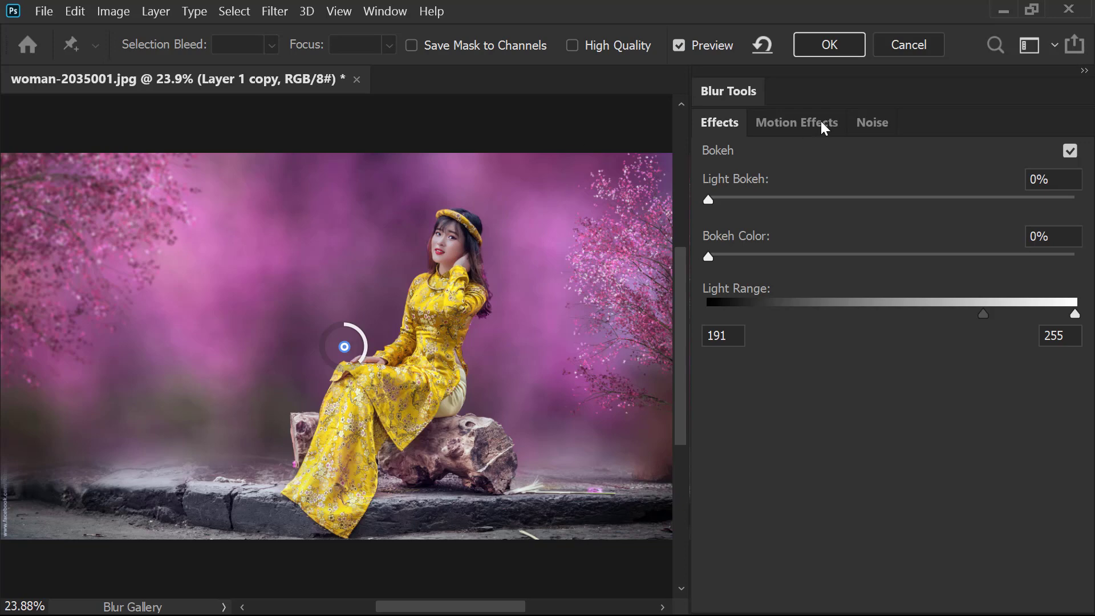
pyautogui.click(821, 47)
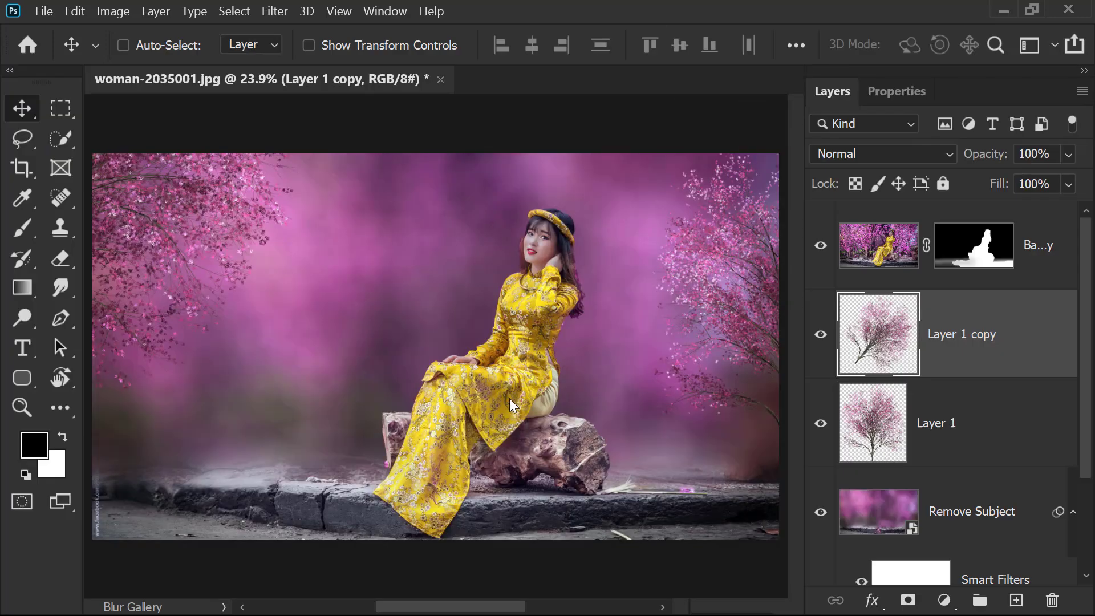